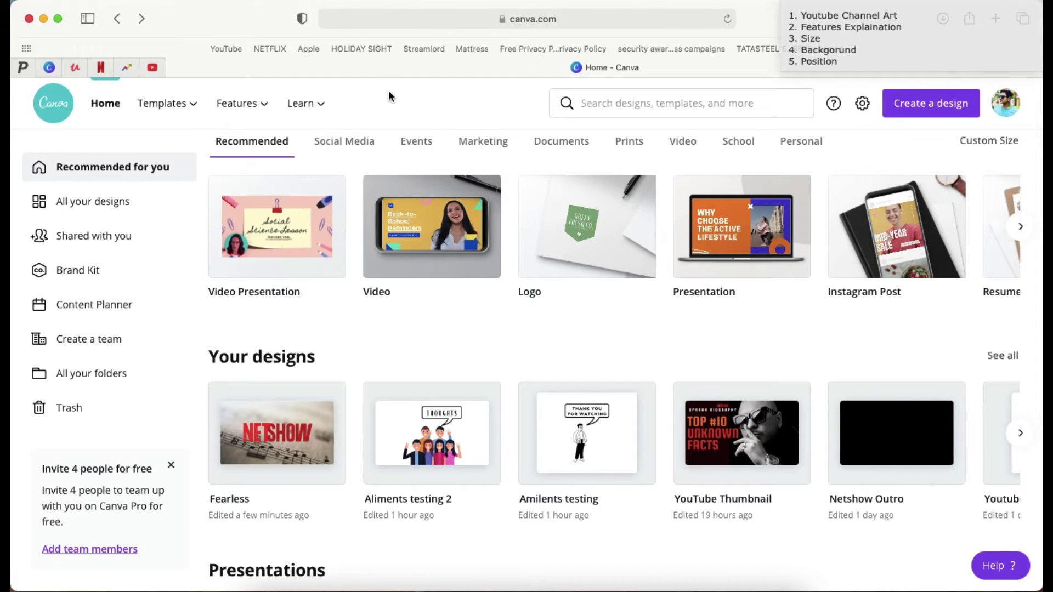
# Step: Open the YouTube Channel Art template collection and create a blank YouTube Channel Art design
pyautogui.moveTo(176, 109)
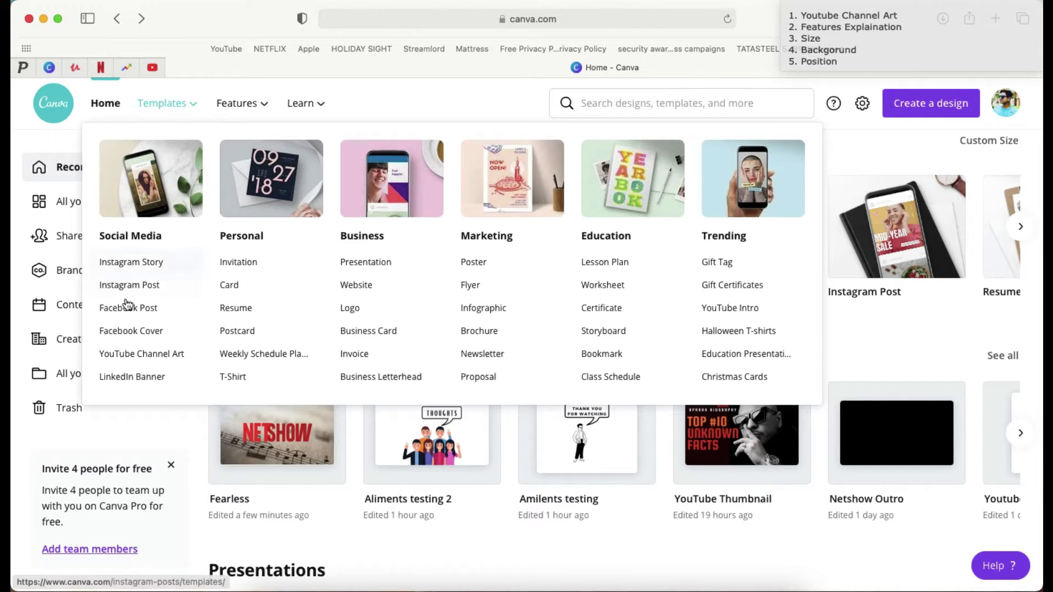
pyautogui.click(135, 354)
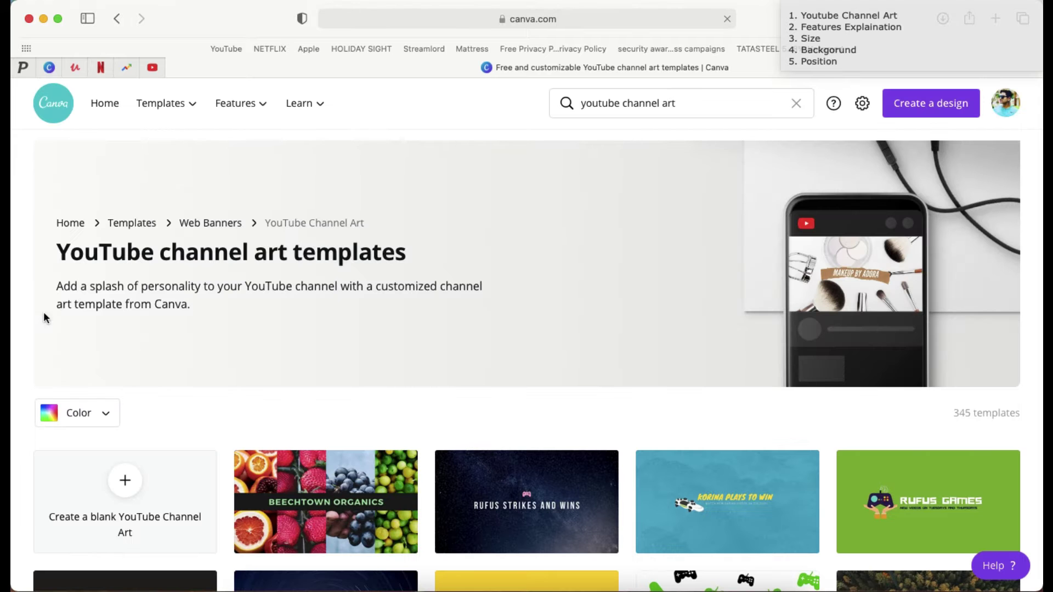
pyautogui.scroll(-5, 23, 297)
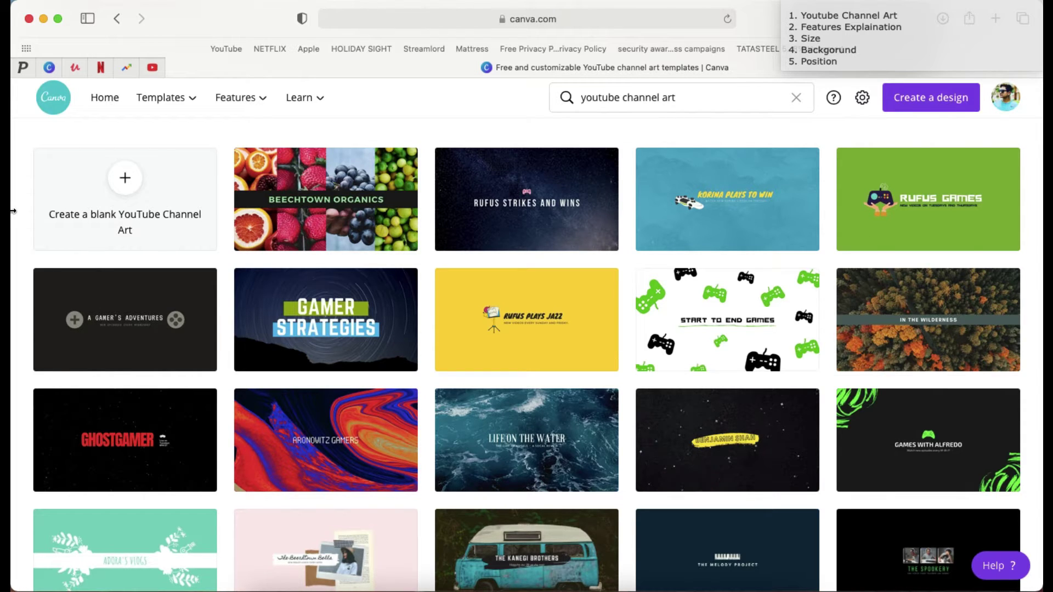
pyautogui.click(134, 186)
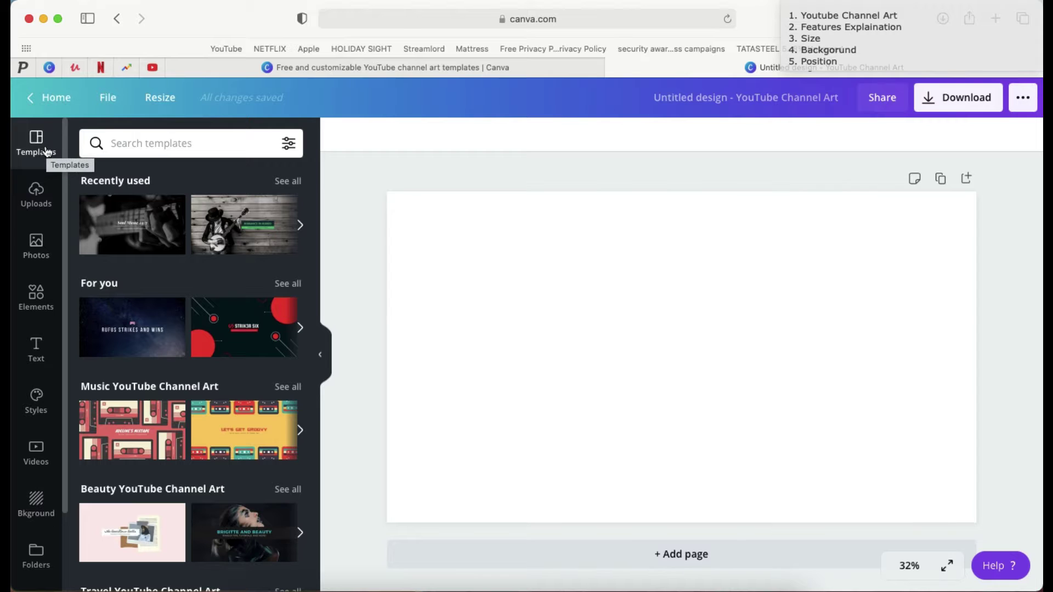
# Step: Look up the template search suggestions for "face" and "insta", and clear the search
pyautogui.click(175, 144)
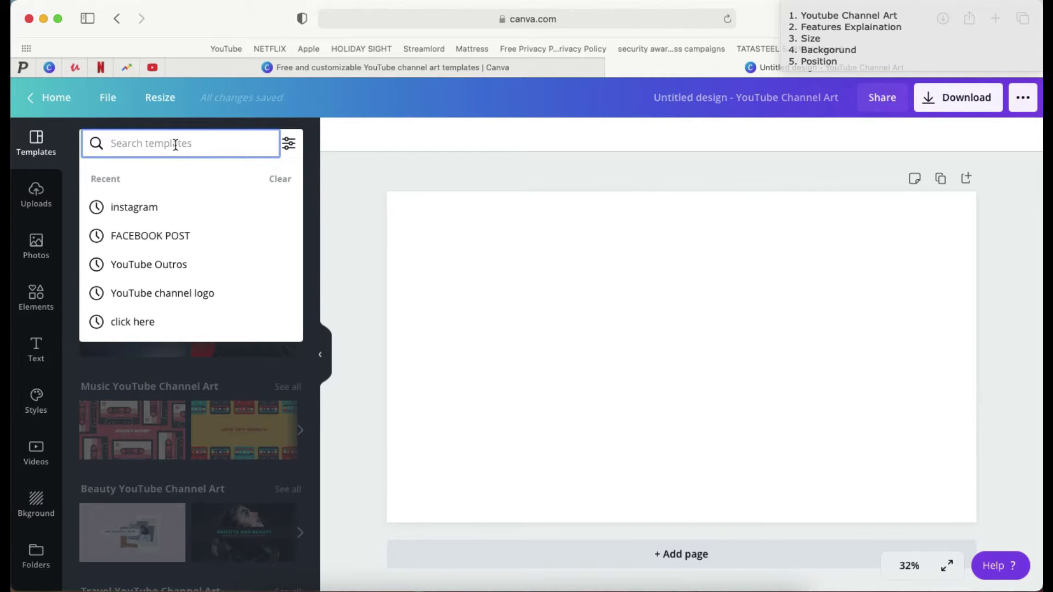
pyautogui.write('fast')
pyautogui.press('BackSpace')
pyautogui.press('BackSpace')
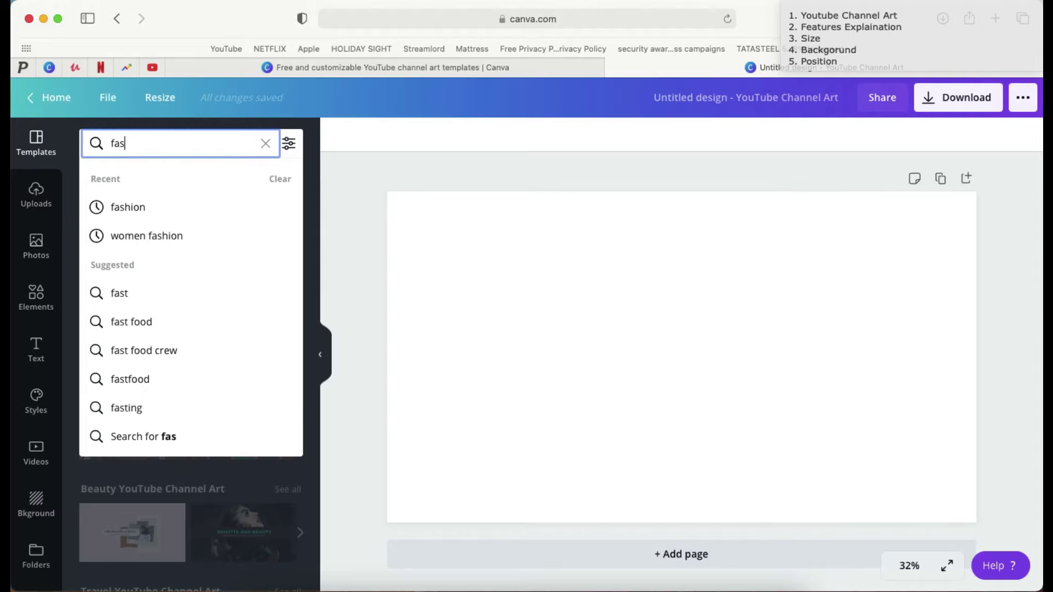
pyautogui.write('ce')
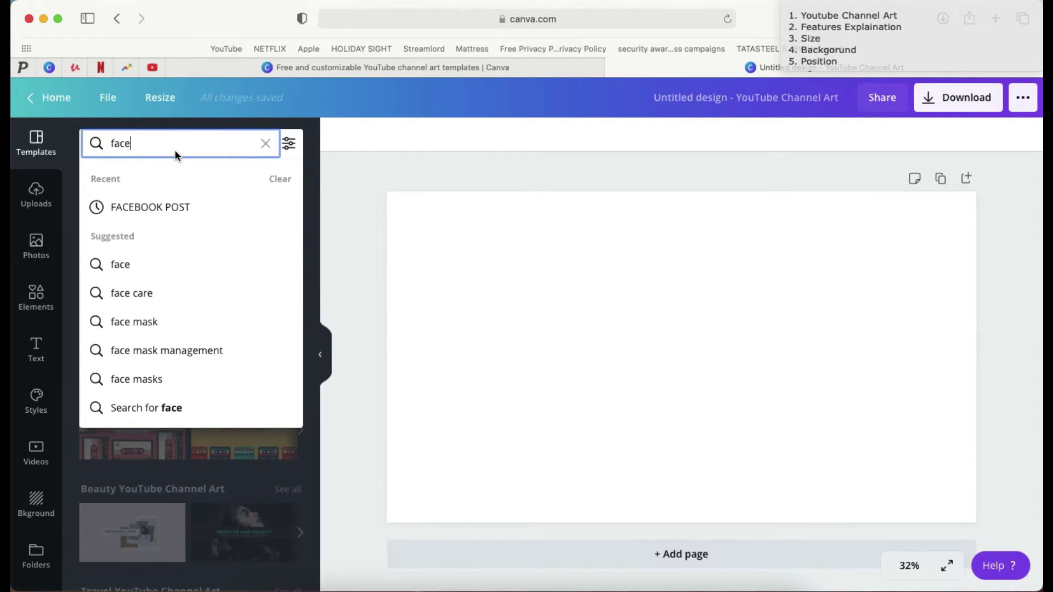
pyautogui.press('BackSpace')
pyautogui.press('BackSpace')
pyautogui.press('BackSpace')
pyautogui.press('BackSpace')
pyautogui.write('insta')
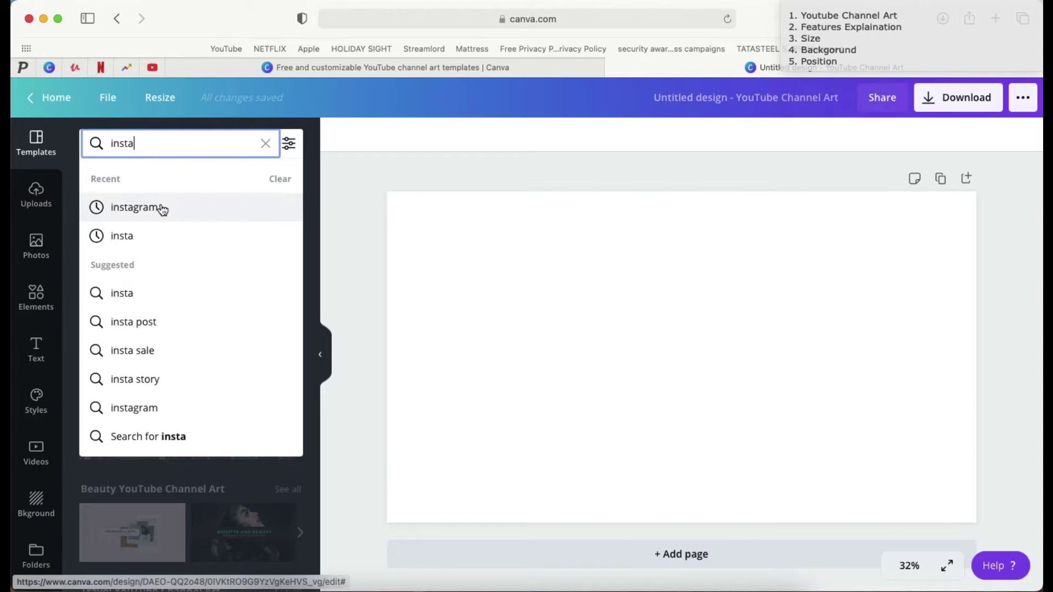
pyautogui.click(266, 143)
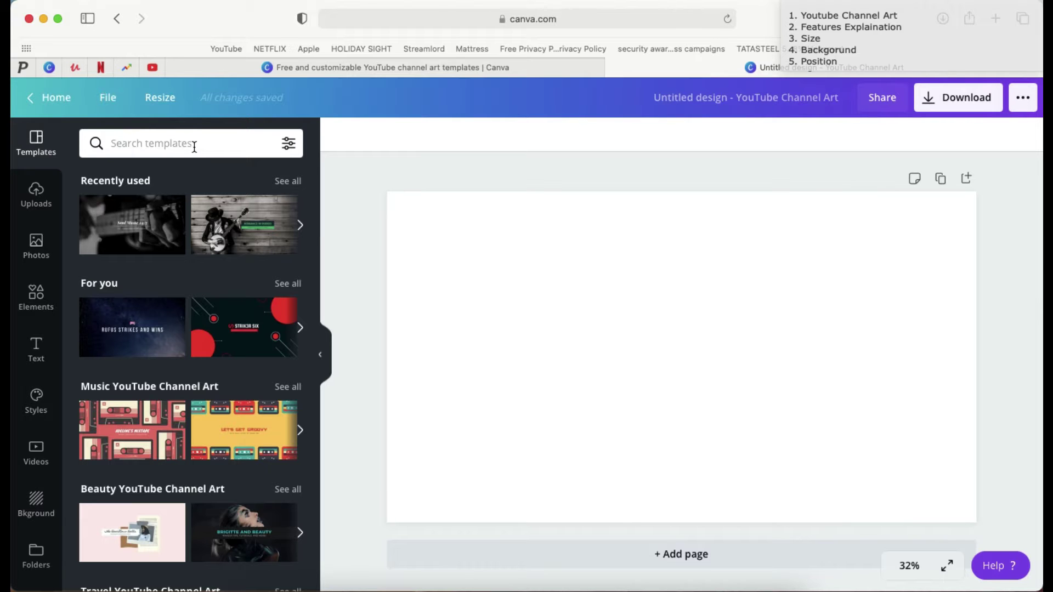
# Step: Browse the YouTube channel art template categories such as Music, Beauty, Travel and Makeup
pyautogui.scroll(-5, 181, 357)
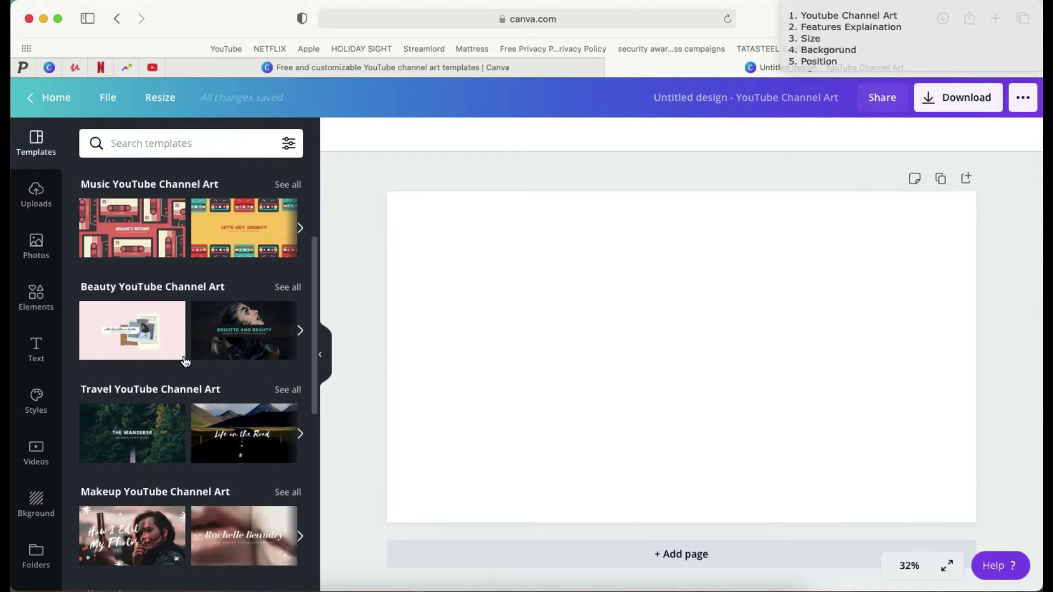
pyautogui.scroll(5, 186, 362)
pyautogui.scroll(-5, 185, 362)
pyautogui.scroll(5, 75, 235)
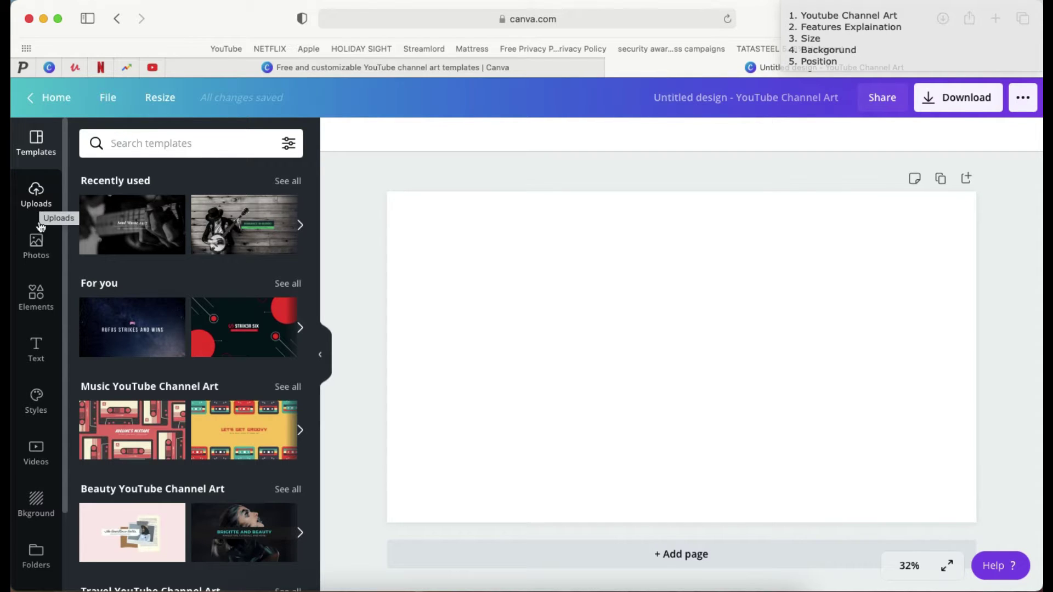
# Step: Examine the photo library's filter options for color, orientation and Free or Pro availability
pyautogui.click(38, 256)
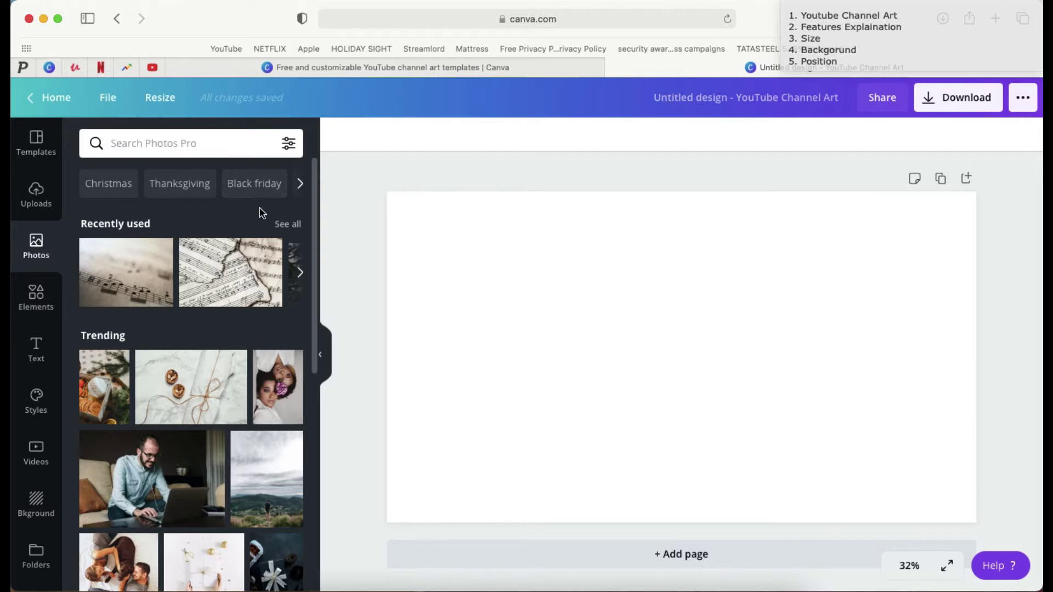
pyautogui.click(288, 145)
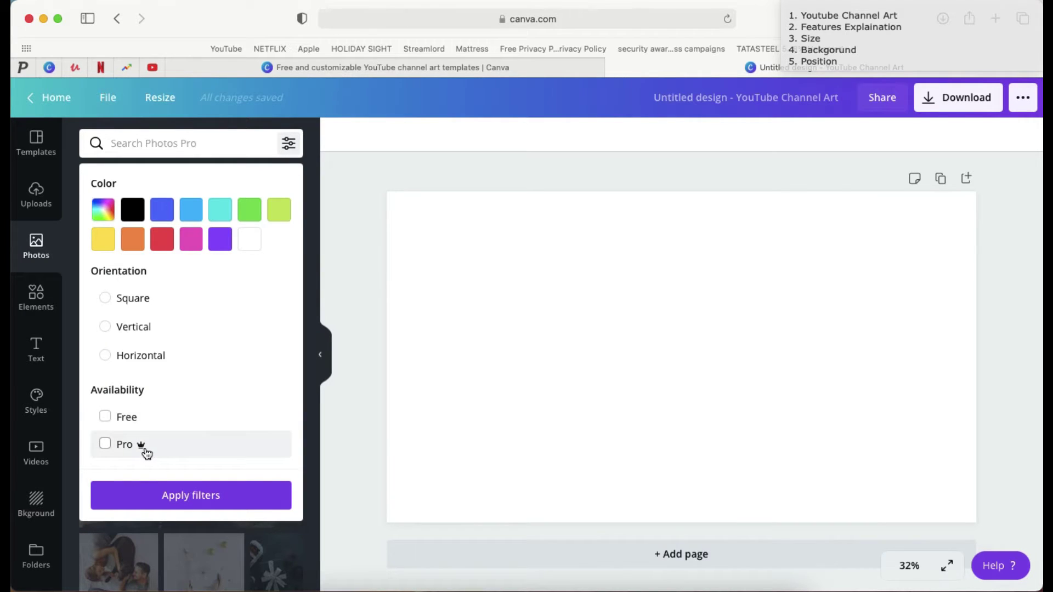
pyautogui.click(364, 199)
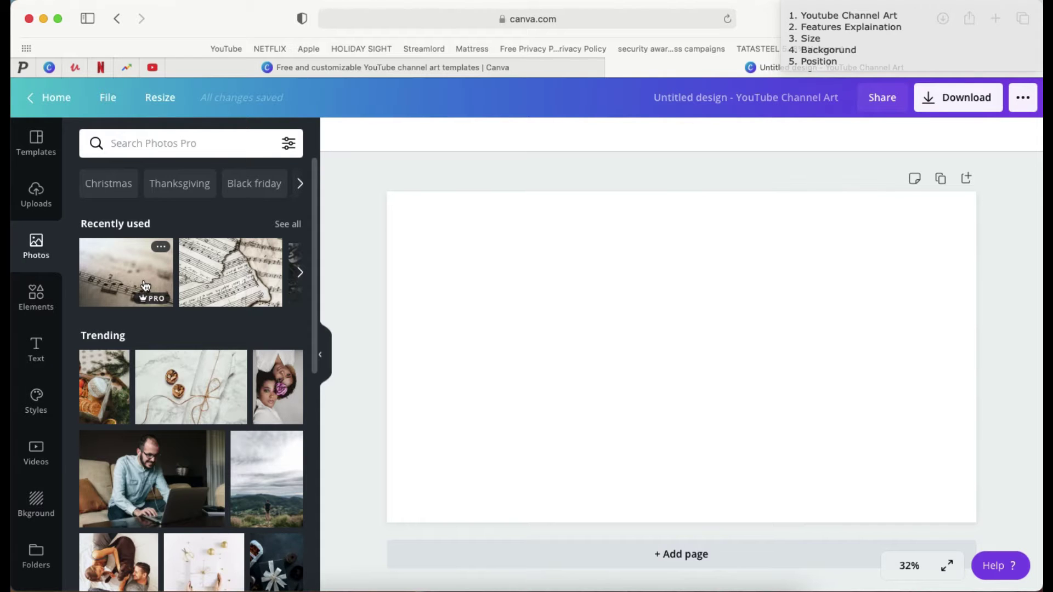
pyautogui.click(288, 143)
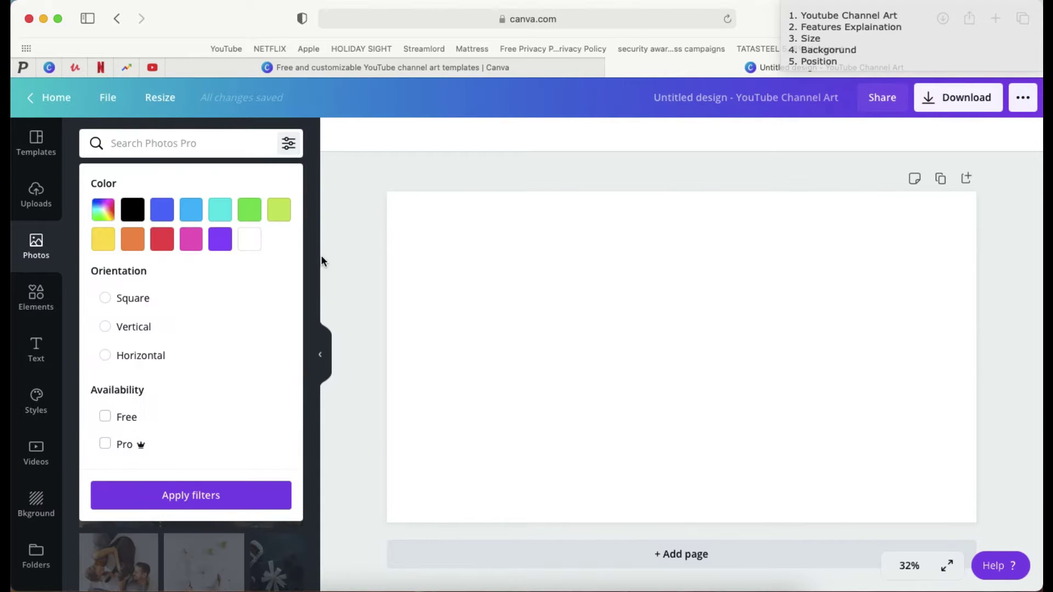
pyautogui.click(366, 203)
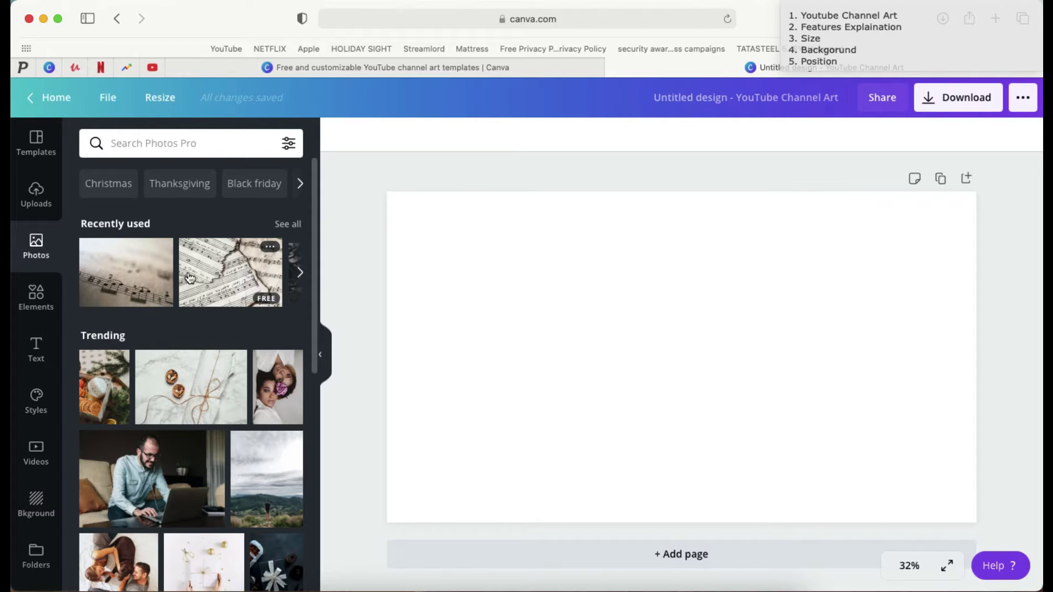
# Step: Search the elements for "flower", and try the single orange flower on the page before deleting it
pyautogui.click(40, 297)
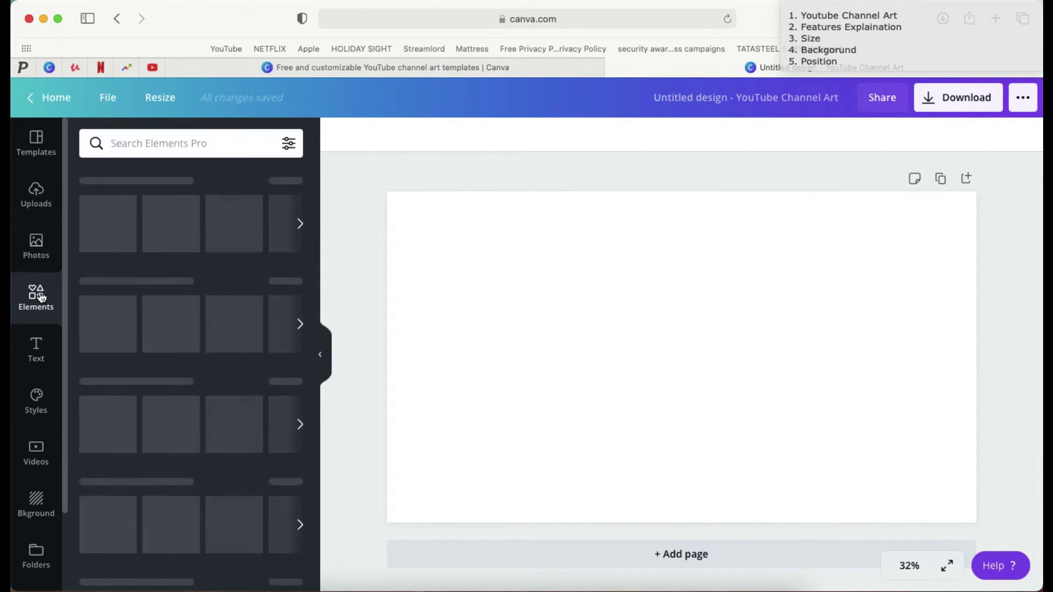
pyautogui.click(185, 143)
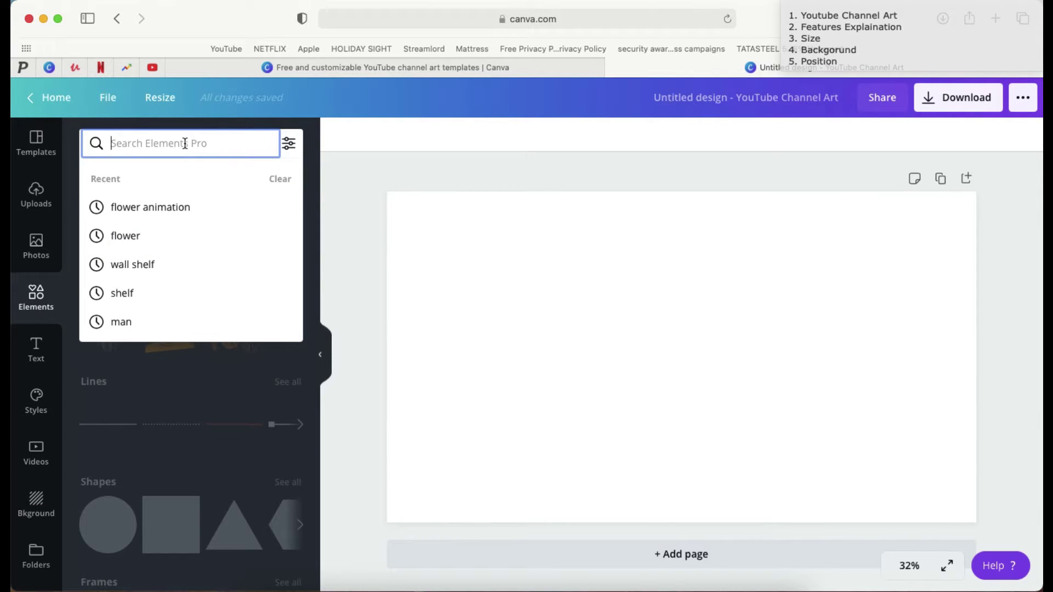
pyautogui.write('flow')
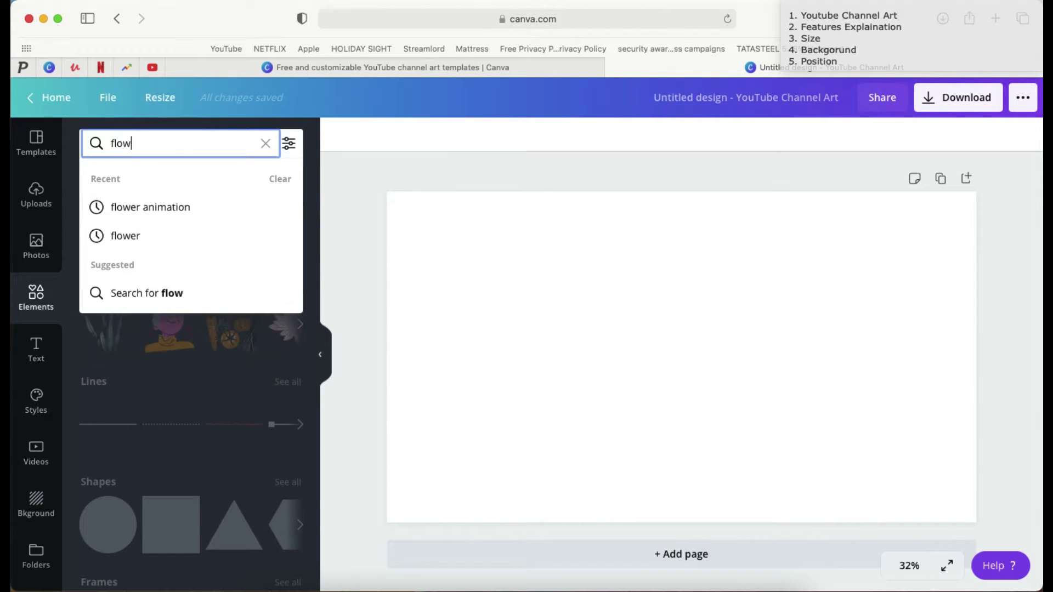
pyautogui.press('Down')
pyautogui.press('Down')
pyautogui.press('Return')
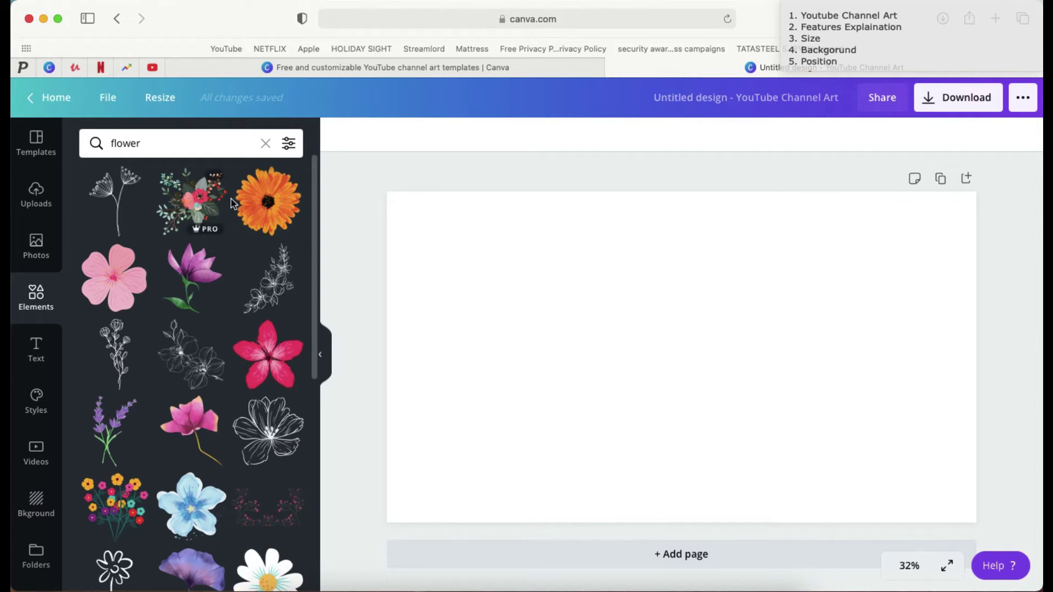
pyautogui.click(240, 201)
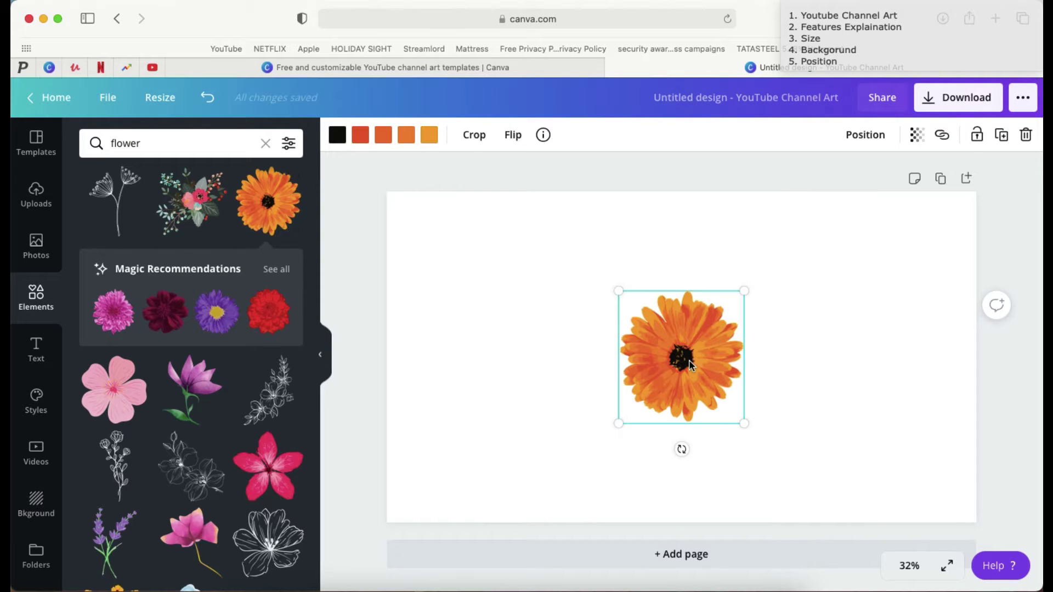
pyautogui.click(1026, 135)
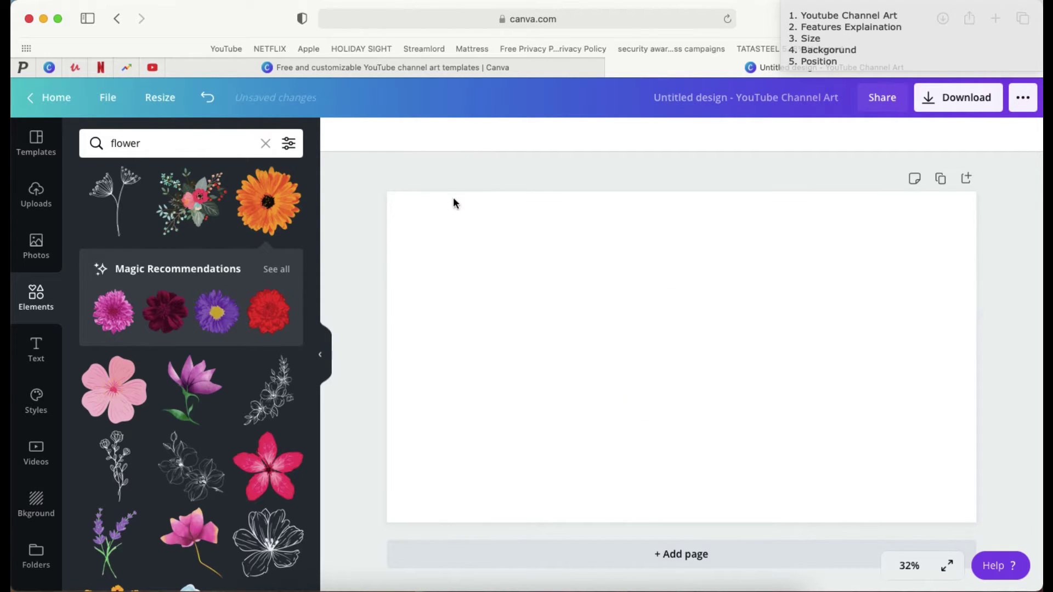
# Step: Search the elements for "flower animation", and try the orange three-flower sticker on the page before deleting it
pyautogui.click(190, 141)
pyautogui.write('animatio')
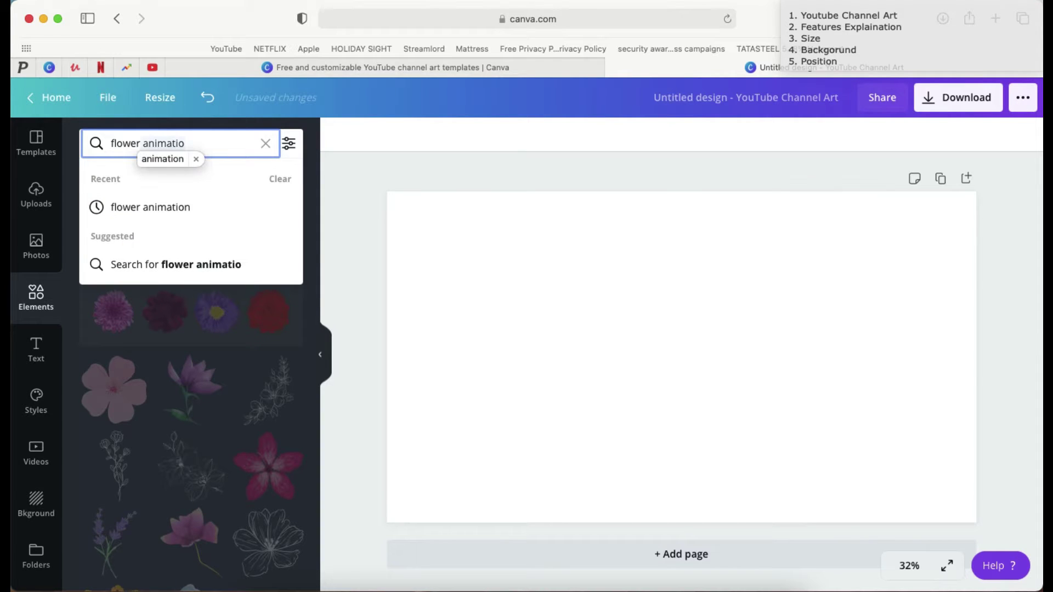
pyautogui.write('n')
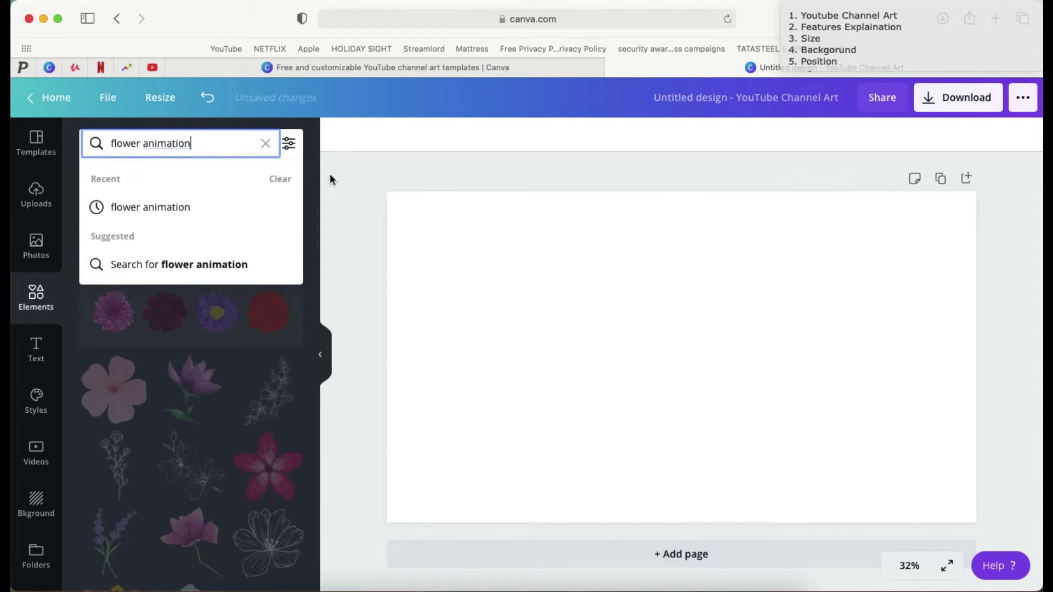
pyautogui.press('Return')
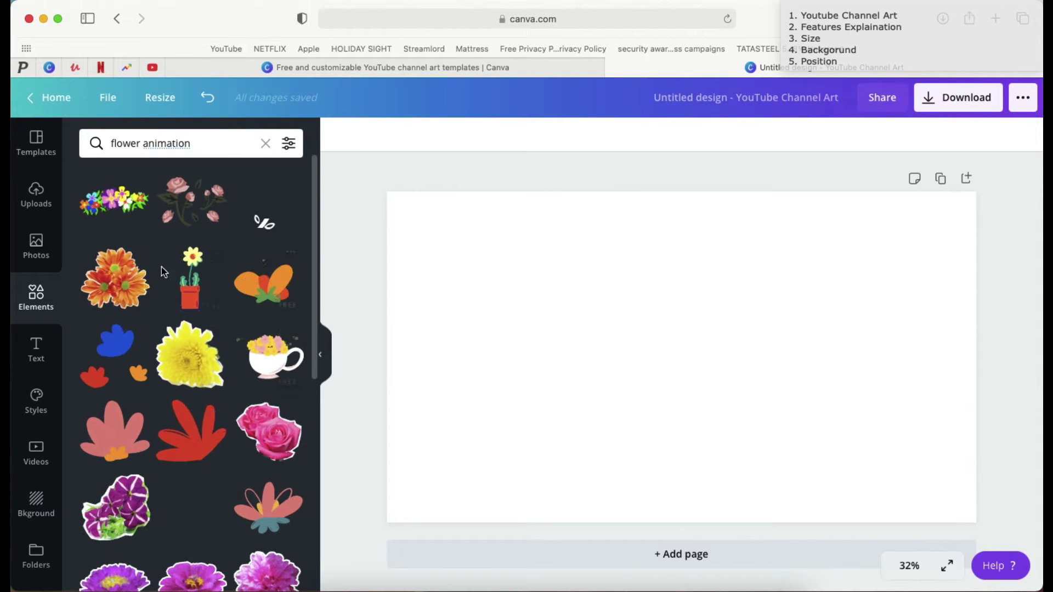
pyautogui.click(115, 279)
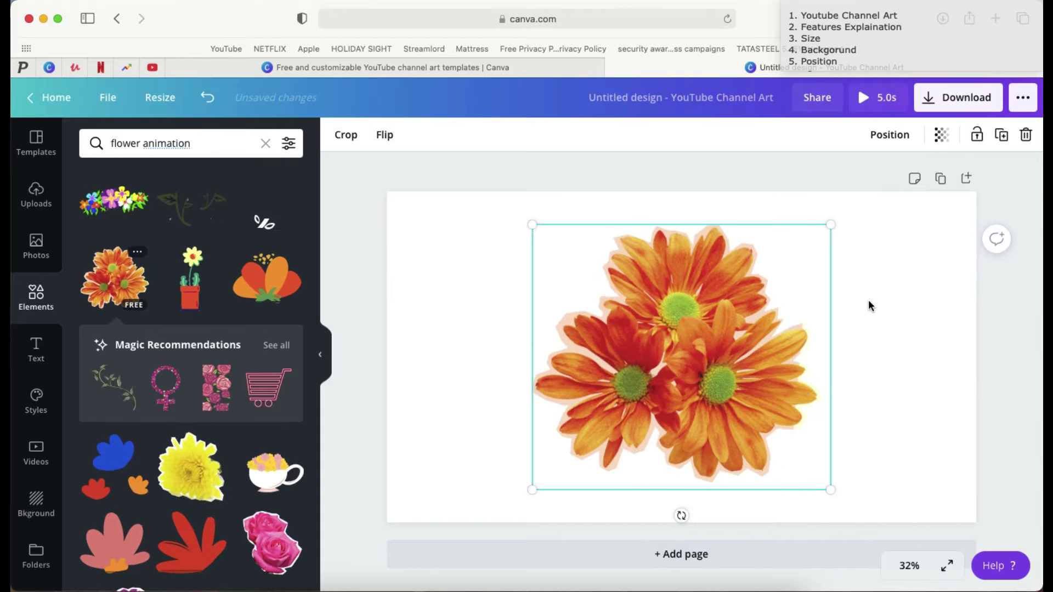
pyautogui.press('Delete')
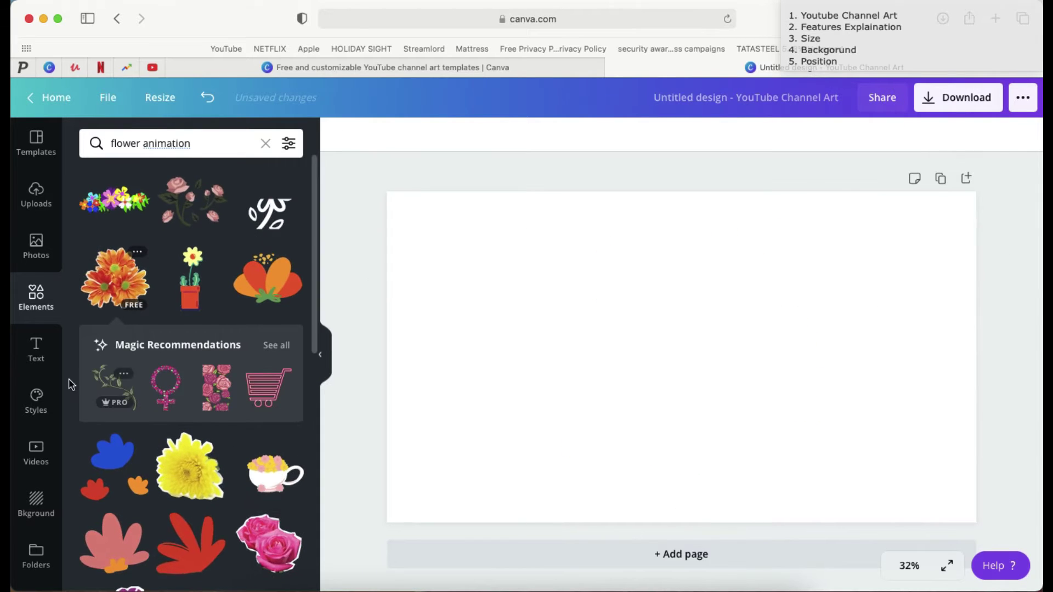
# Step: Try a heading text box on the page, enlarged to font size 165, and remove it
pyautogui.click(44, 366)
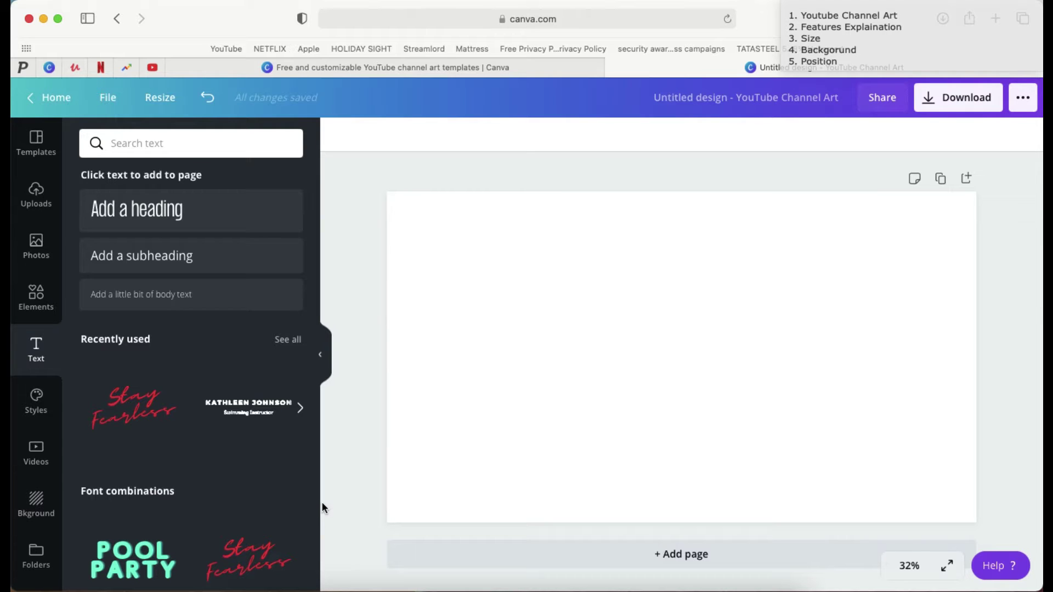
pyautogui.click(211, 234)
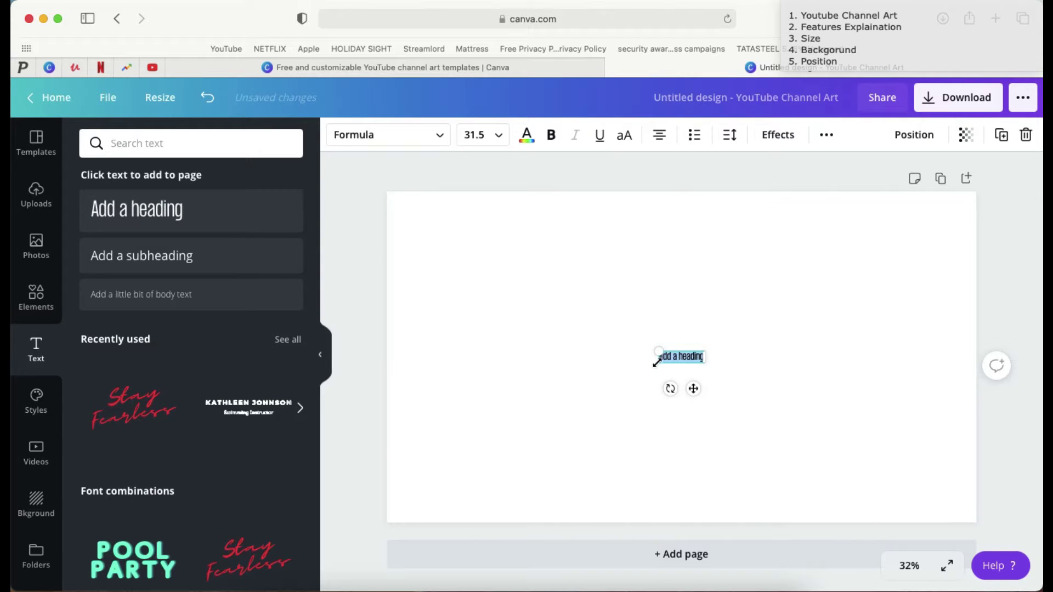
pyautogui.moveTo(655, 353); pyautogui.dragTo(469, 303)
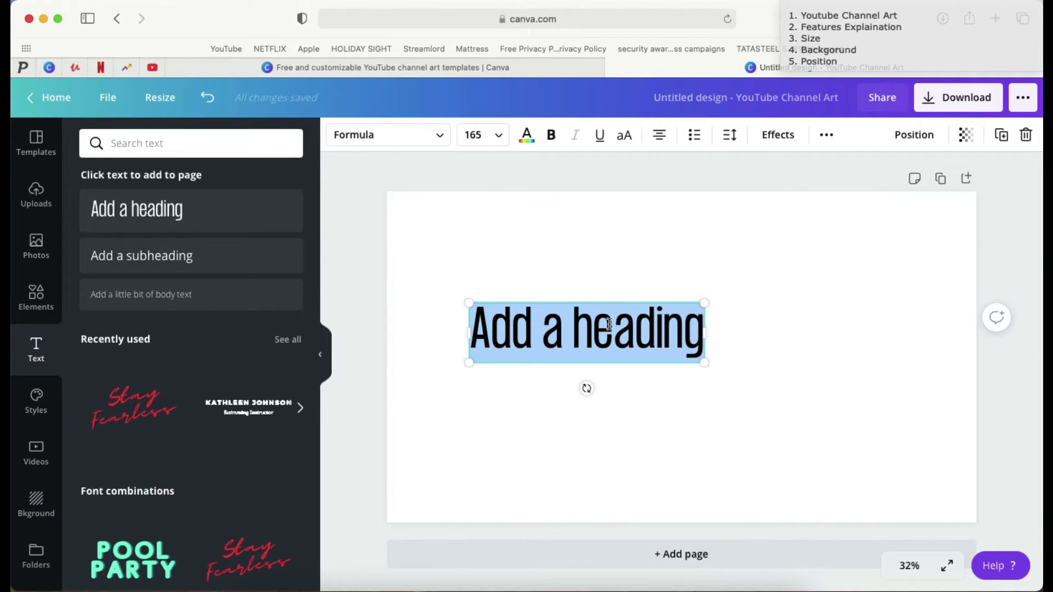
pyautogui.press('BackSpace')
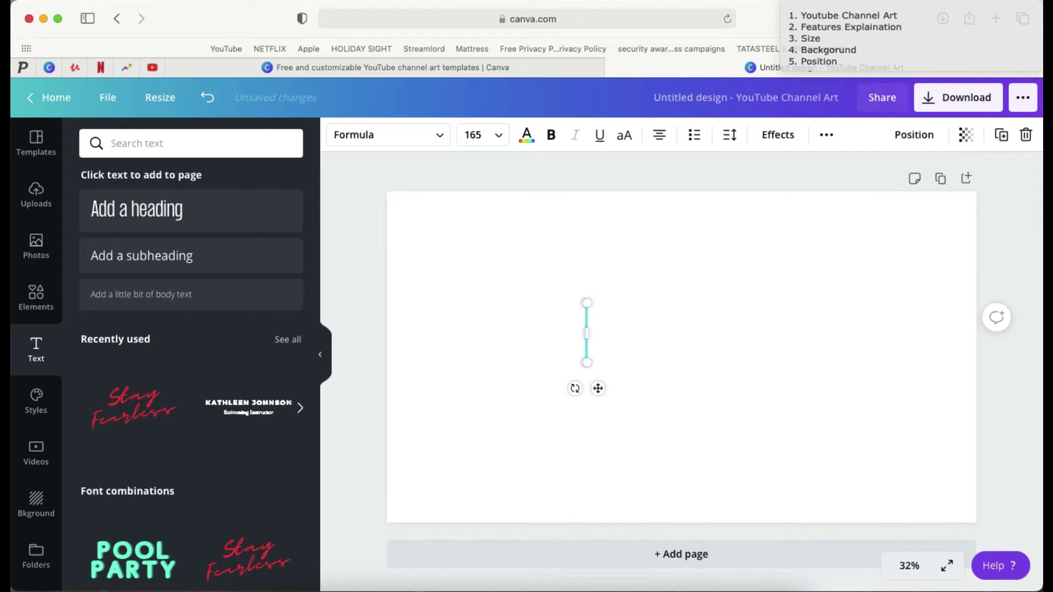
pyautogui.click(857, 336)
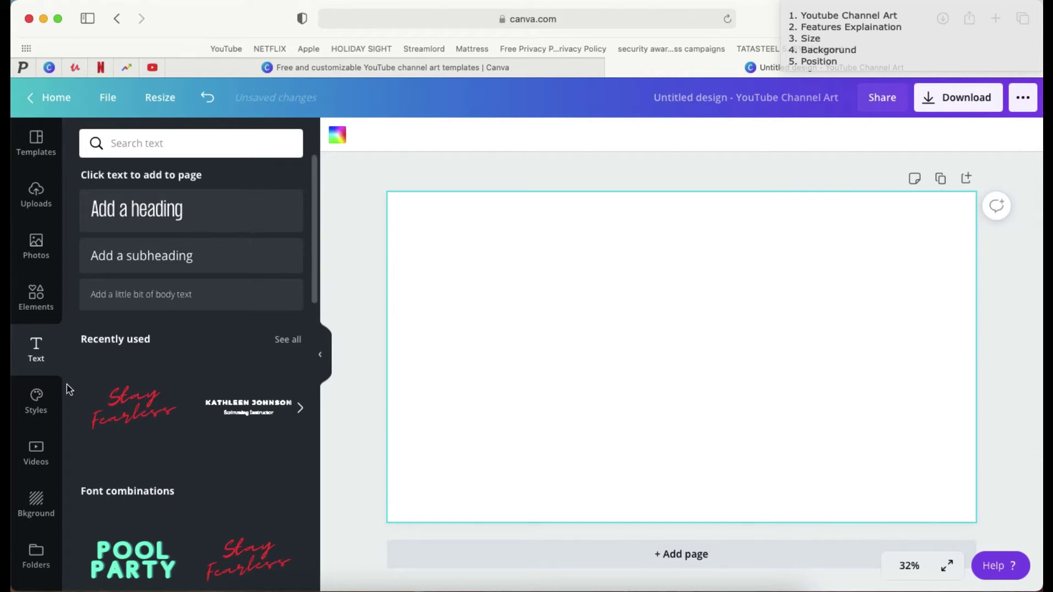
# Step: Browse the Brand Kit and Trending styles, and open the video library
pyautogui.click(36, 406)
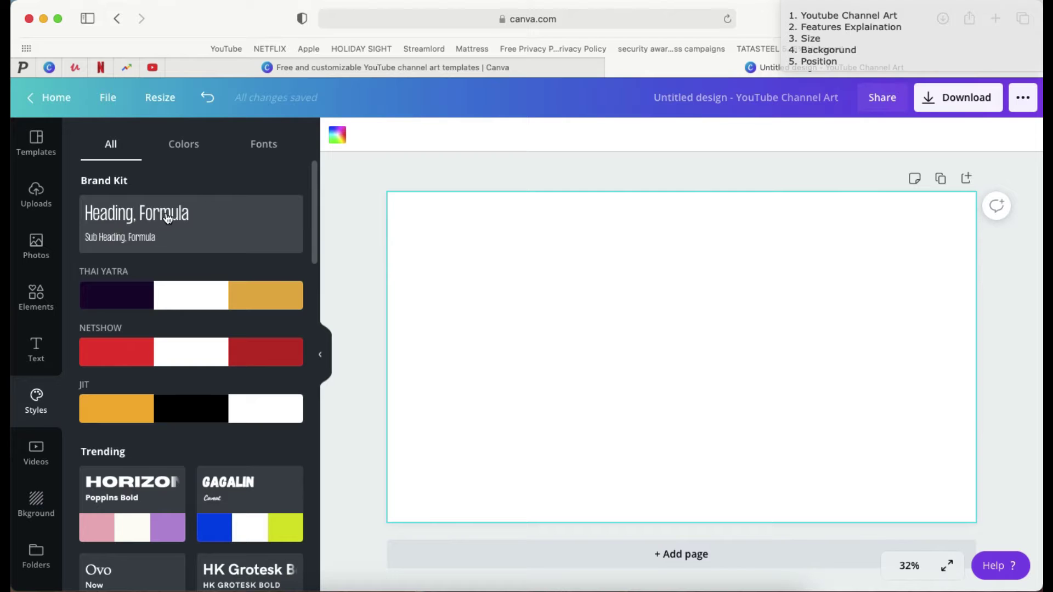
pyautogui.scroll(-5, 165, 350)
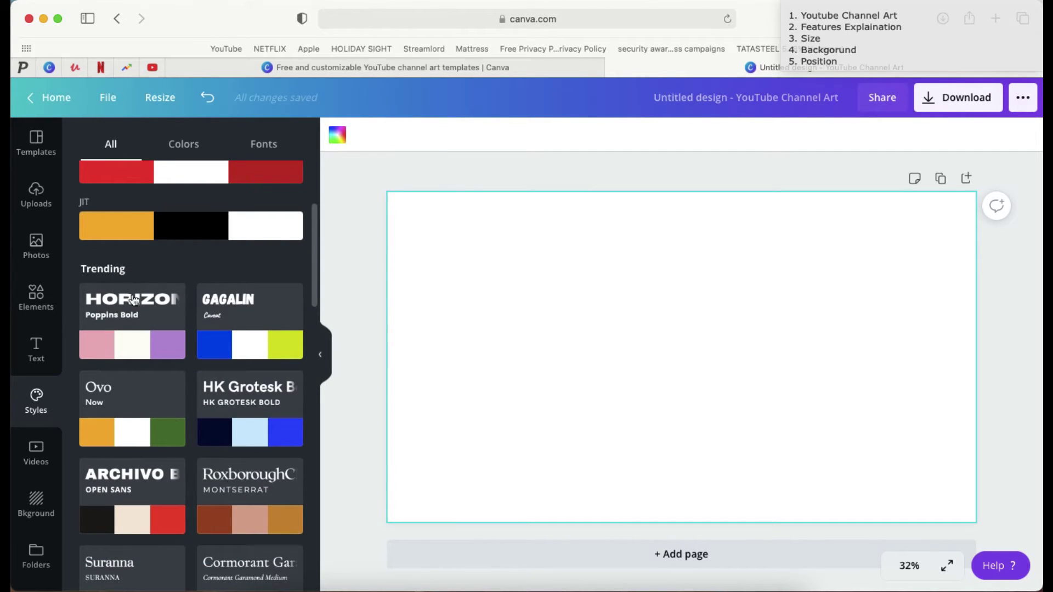
pyautogui.click(54, 460)
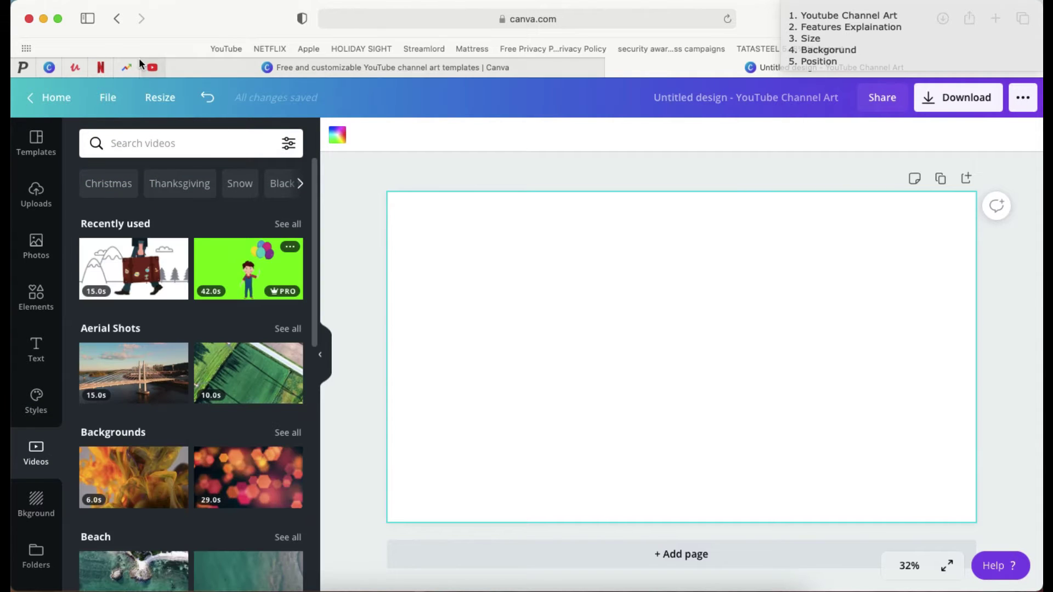
# Step: Browse the stock video categories such as Aerial Shots, Backgrounds and Beach, and open the backgrounds library
pyautogui.click(184, 152)
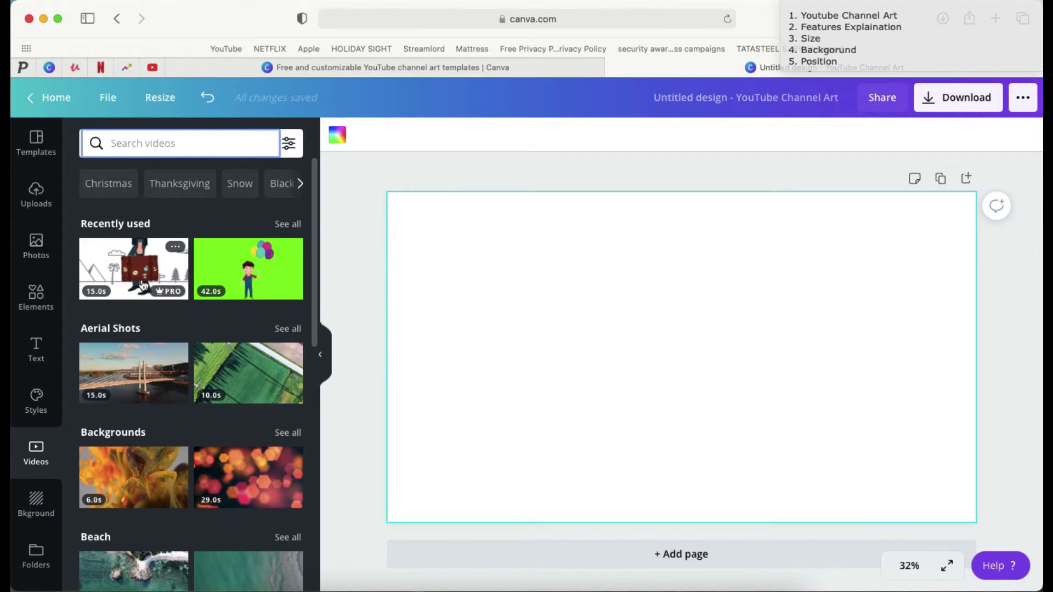
pyautogui.moveTo(245, 279)
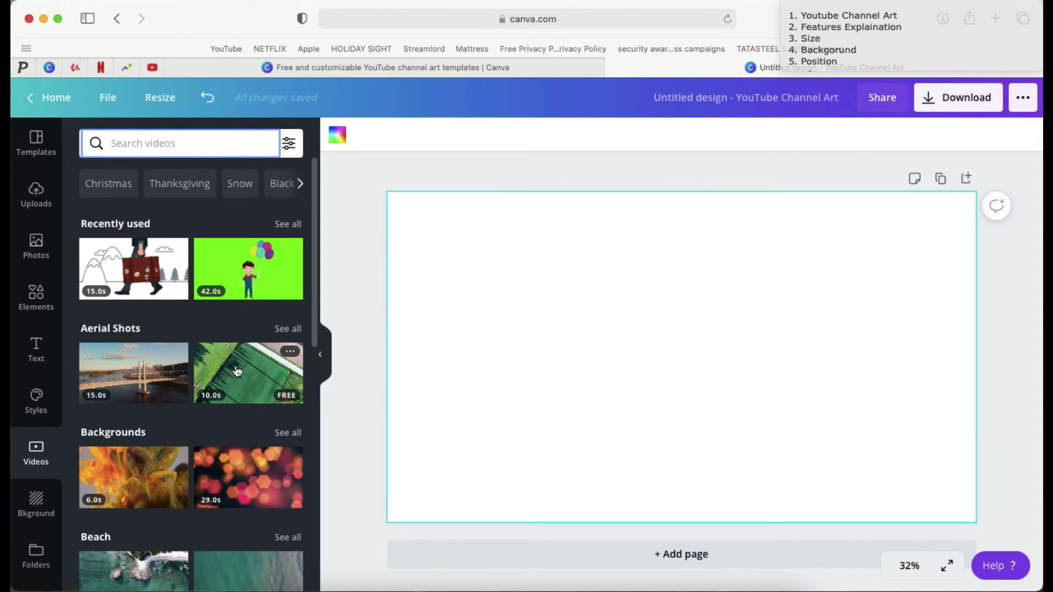
pyautogui.moveTo(248, 385)
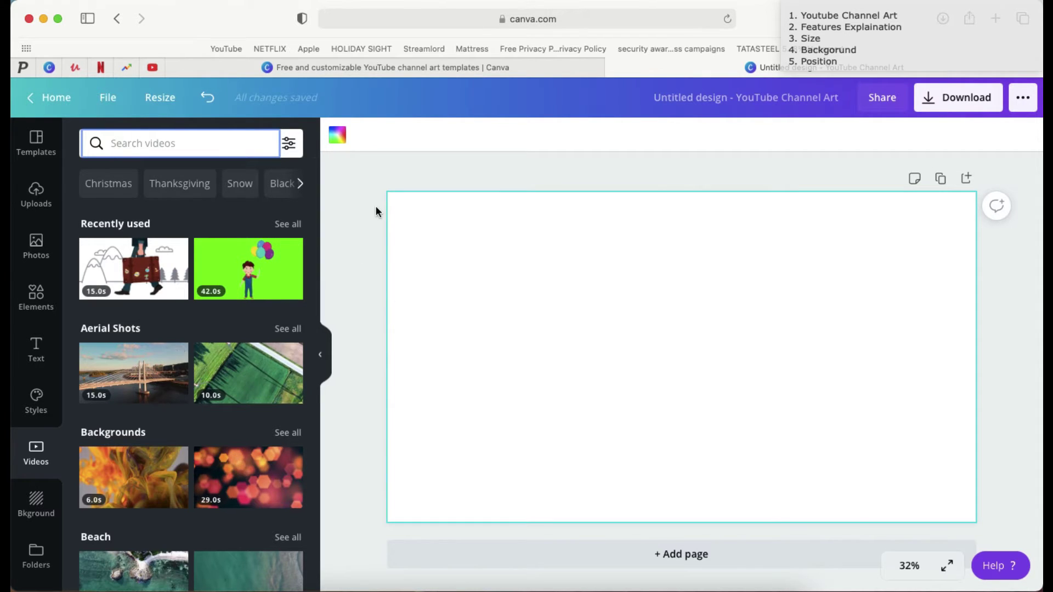
pyautogui.moveTo(234, 486)
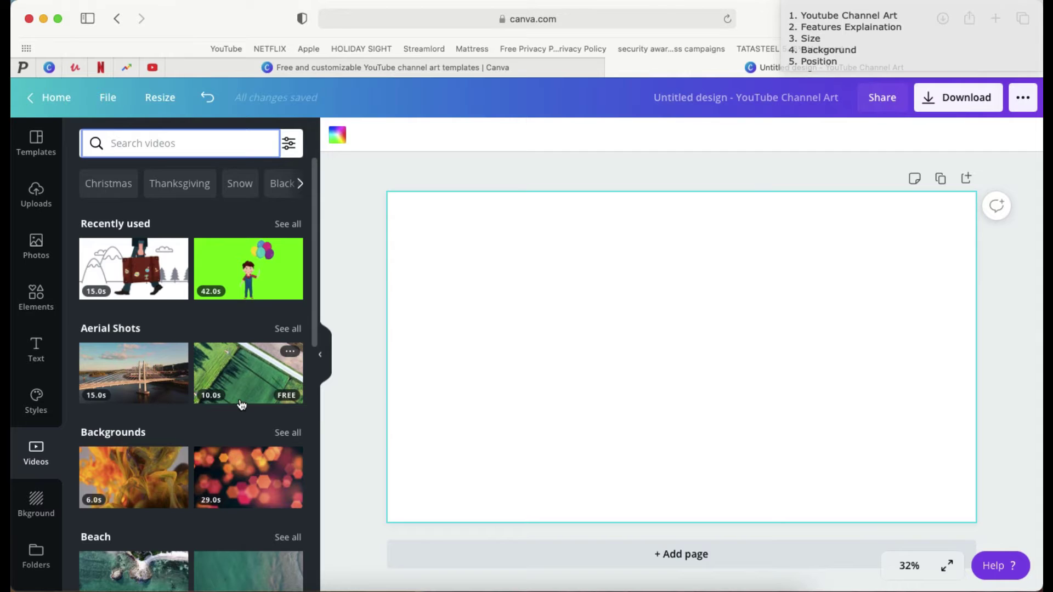
pyautogui.scroll(-5, 241, 405)
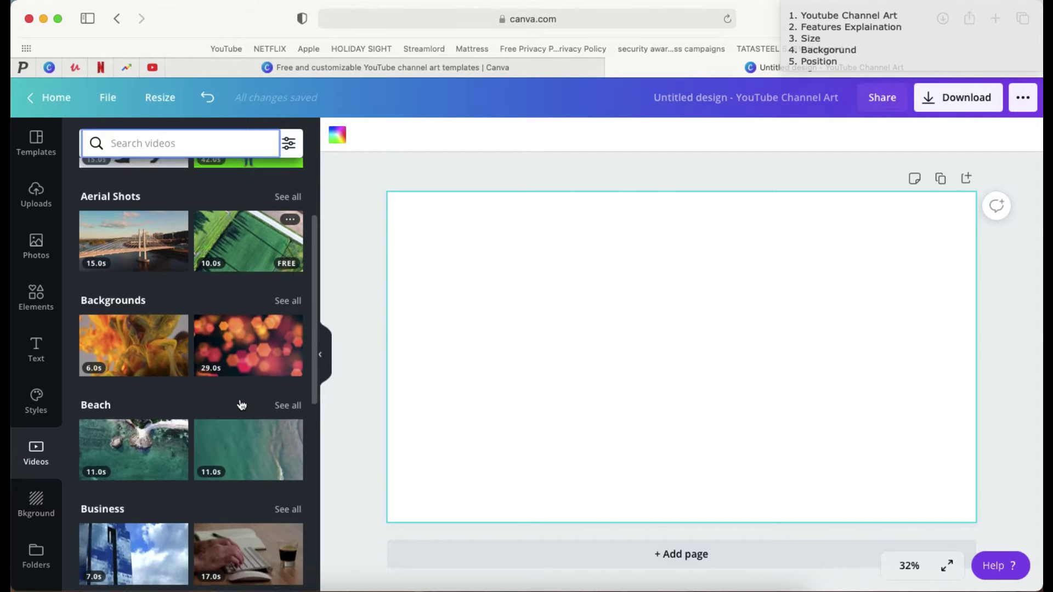
pyautogui.scroll(-3, 31, 417)
pyautogui.click(32, 416)
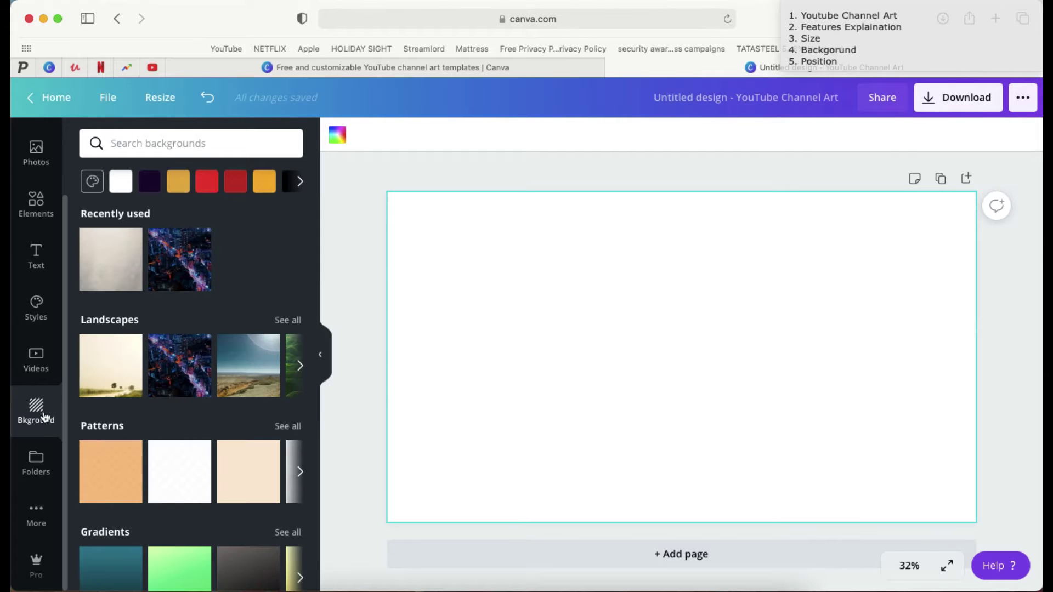
# Step: Try the NETSHOW logo from the Logos folder on the page before deleting it
pyautogui.click(44, 473)
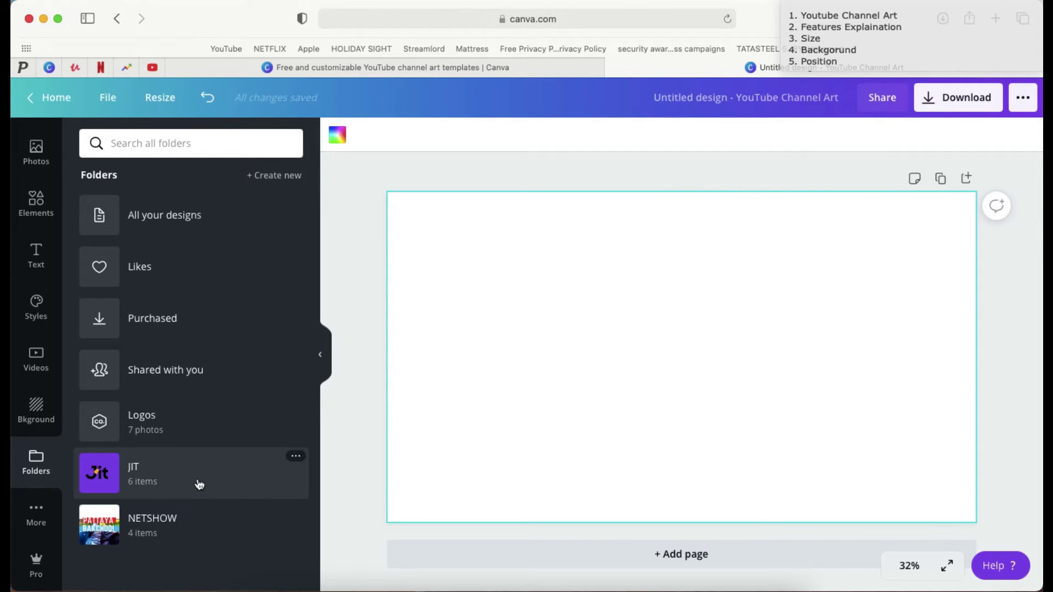
pyautogui.click(207, 430)
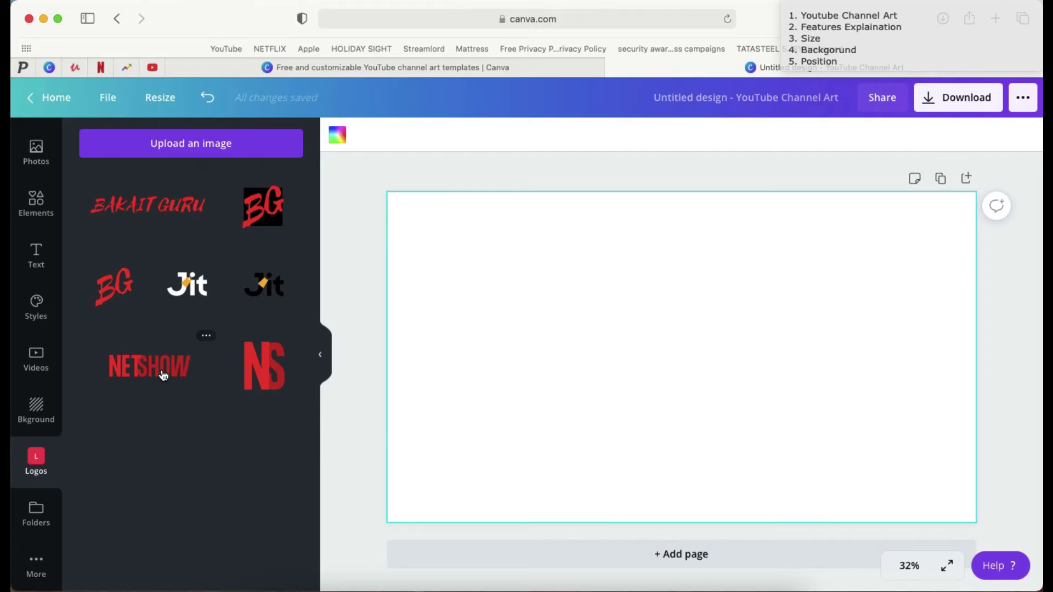
pyautogui.click(160, 374)
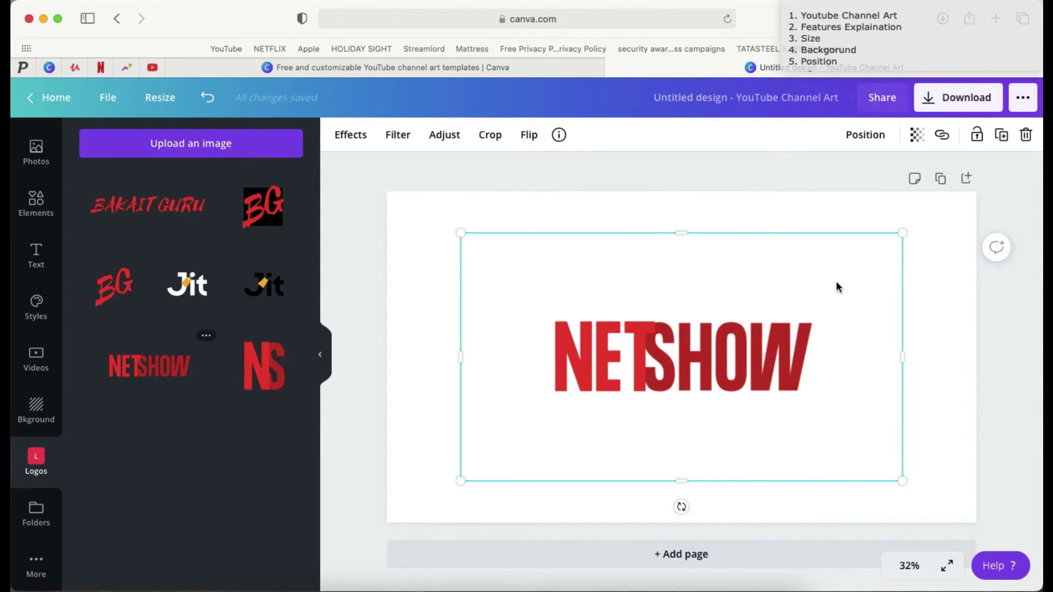
pyautogui.click(1026, 135)
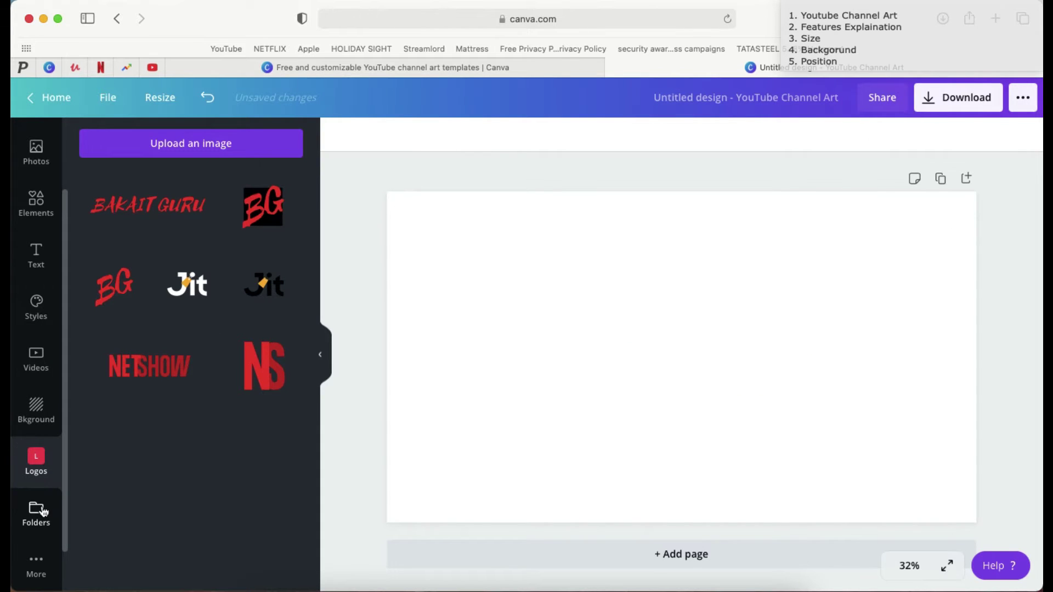
# Step: Look through the folders and the additional Canva apps and integrations
pyautogui.click(24, 449)
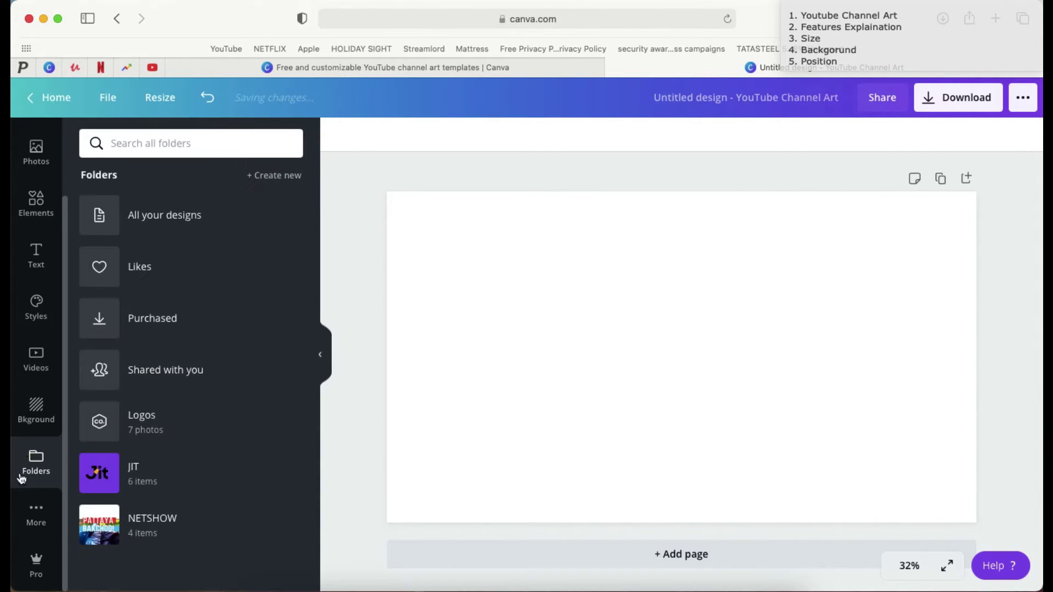
pyautogui.click(40, 520)
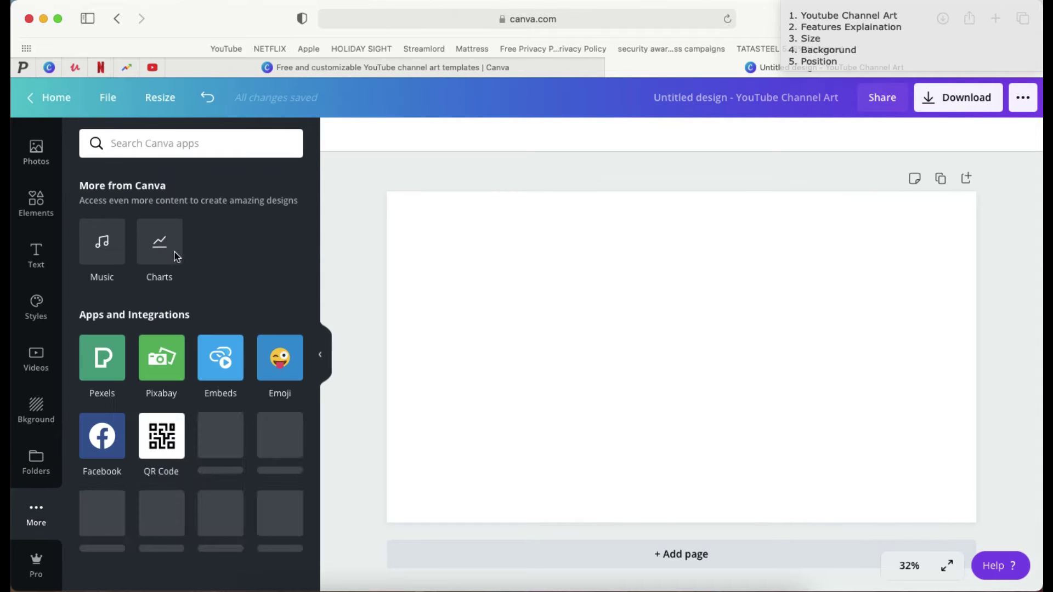
pyautogui.scroll(-2, 204, 391)
pyautogui.scroll(-1, 204, 390)
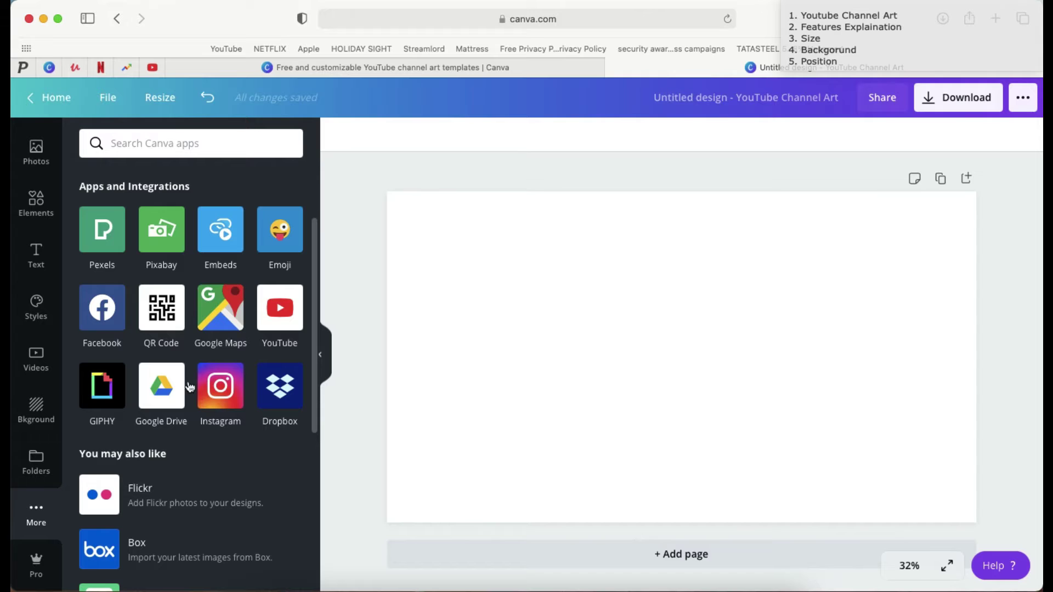
pyautogui.scroll(3, 22, 242)
# Step: Apply the black starry GHOSTGAMER channel art template to the blank page
pyautogui.click(37, 165)
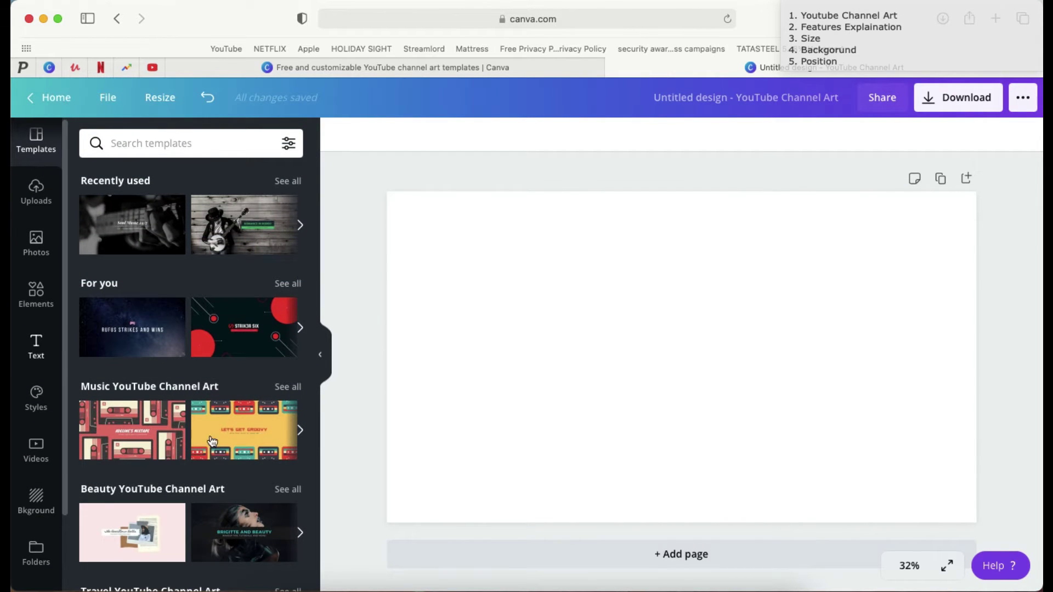
pyautogui.click(210, 147)
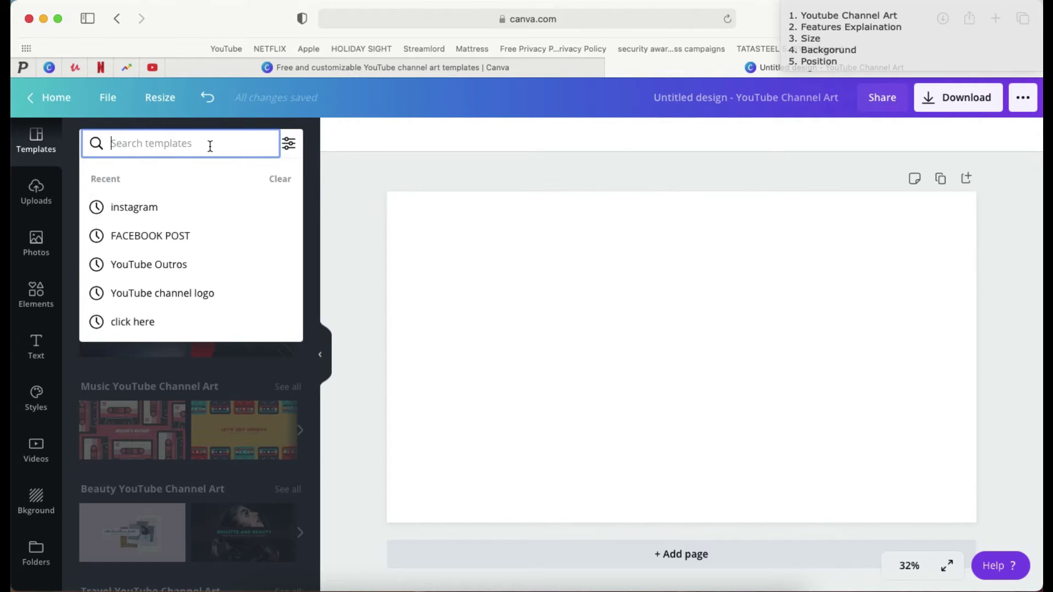
pyautogui.click(364, 178)
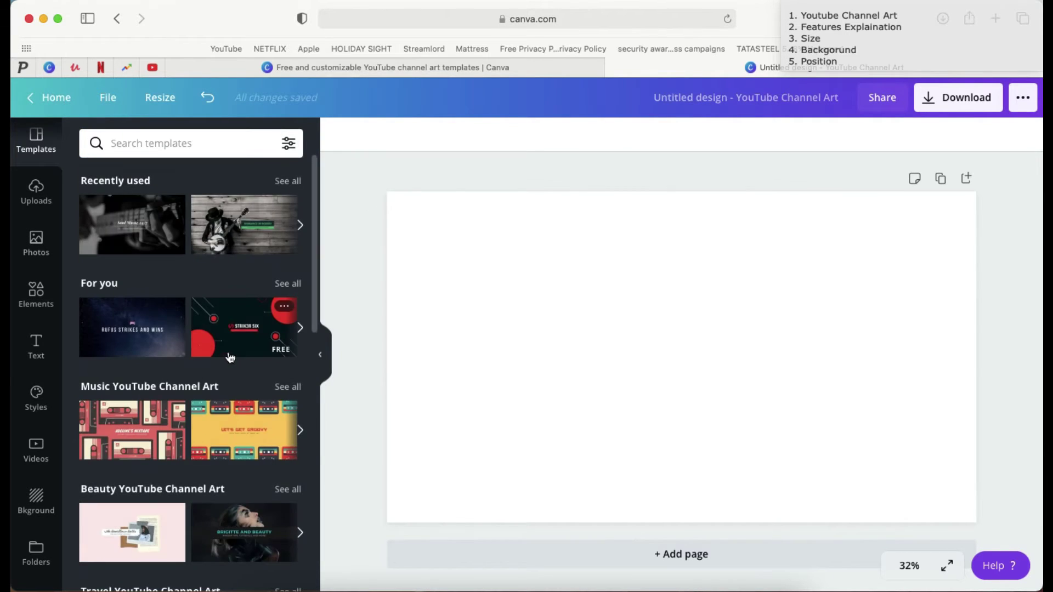
pyautogui.scroll(-3, 230, 358)
pyautogui.click(134, 343)
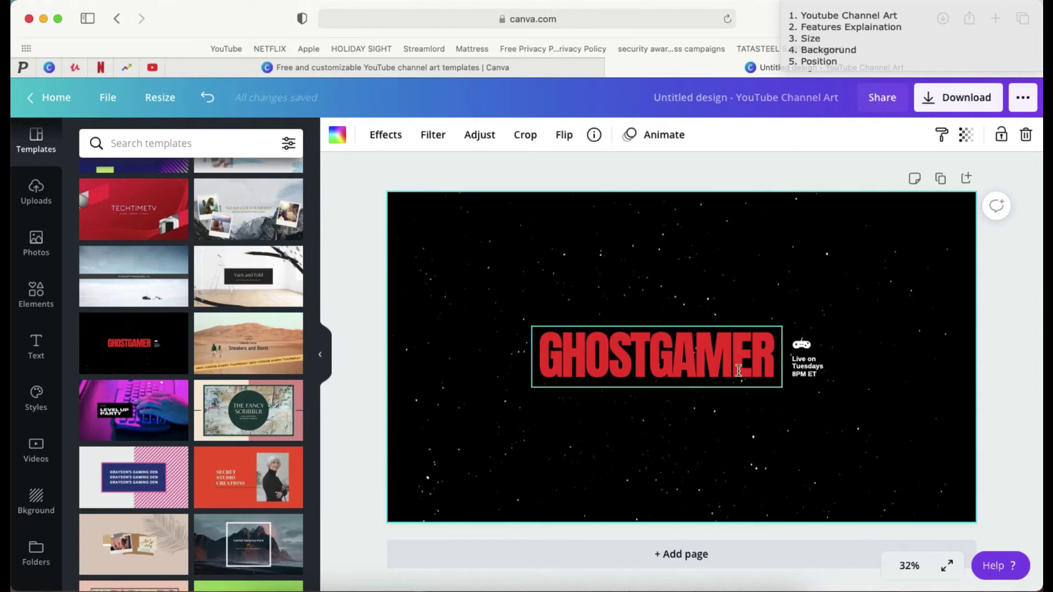
# Step: Delete the red GHOSTGAMER title from the template
pyautogui.click(685, 370)
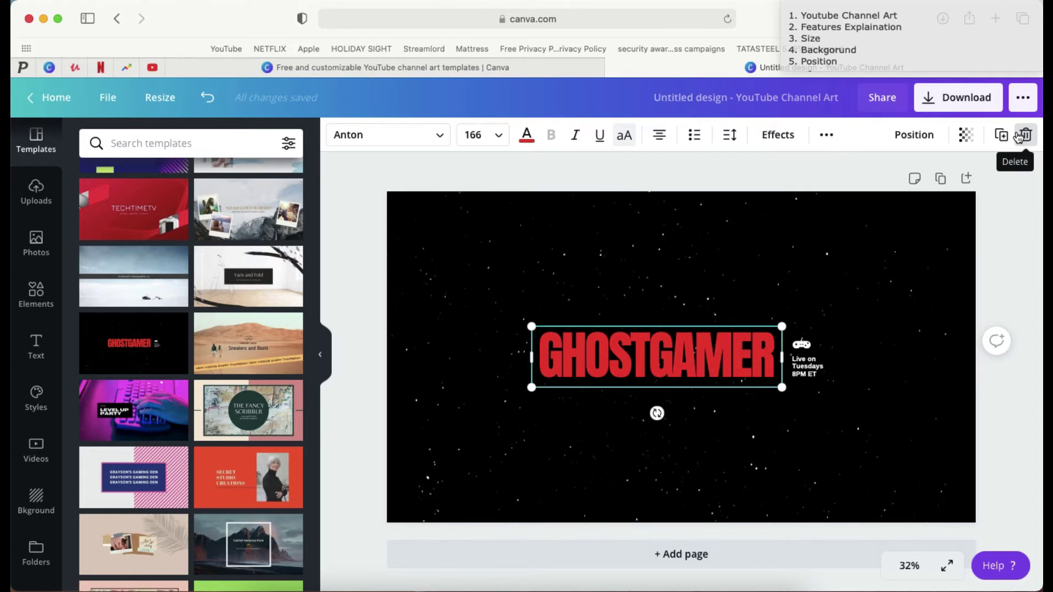
pyautogui.click(656, 302)
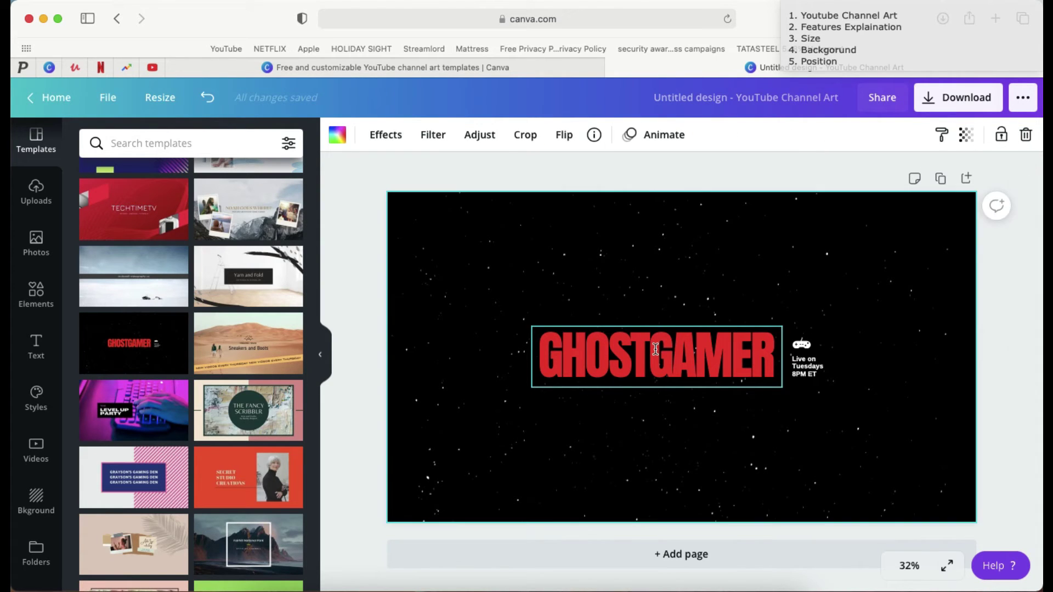
pyautogui.click(656, 349)
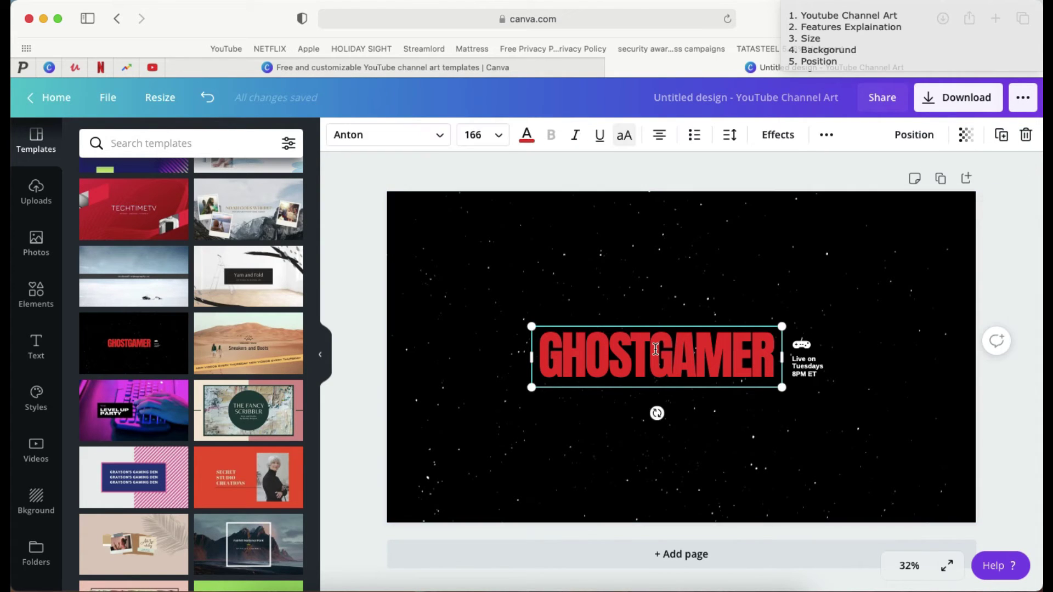
pyautogui.click(1026, 135)
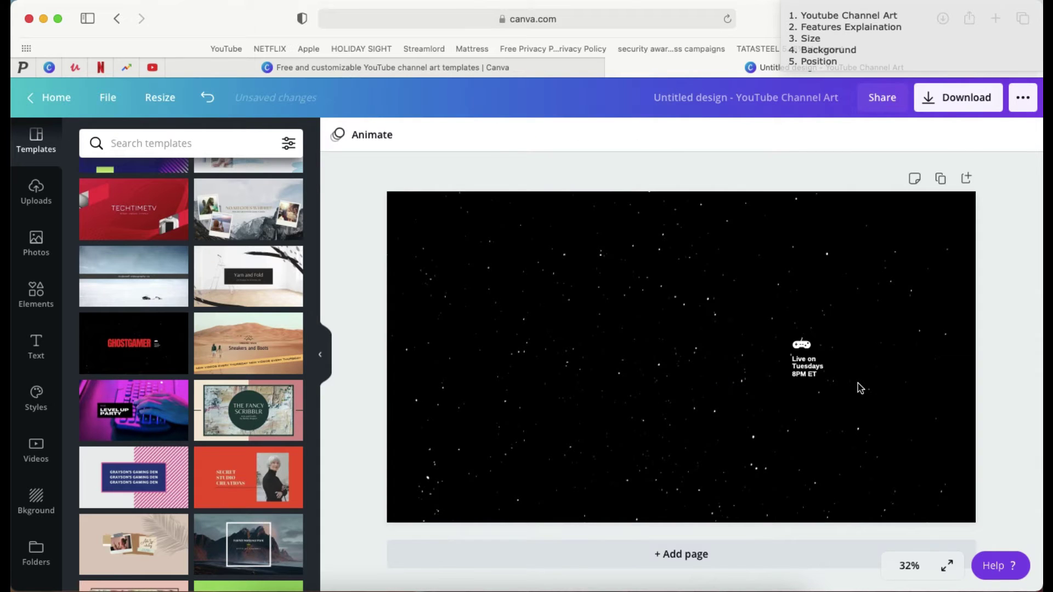
# Step: Delete the game controller icon together with the "Live on Tuesdays 8PM ET" text, keeping only the starry background
pyautogui.click(831, 366)
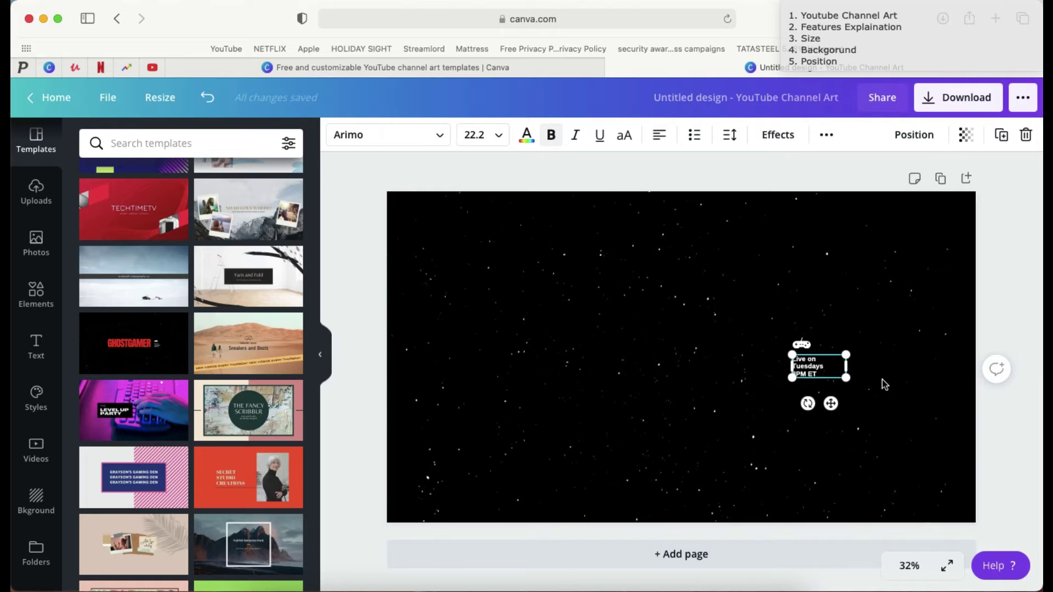
pyautogui.click(893, 369)
pyautogui.click(853, 382)
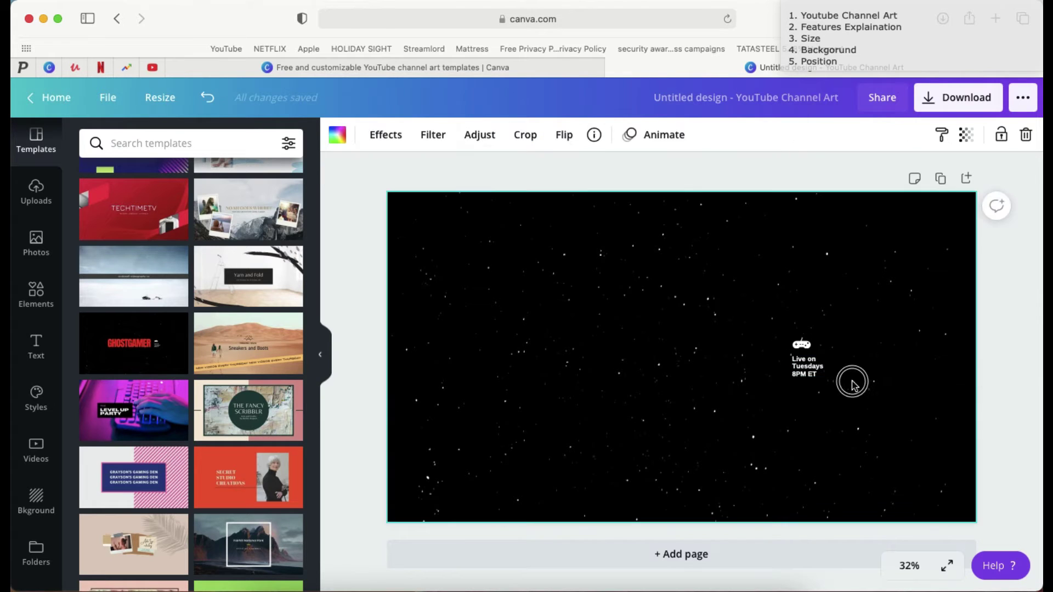
pyautogui.moveTo(874, 382); pyautogui.dragTo(788, 323)
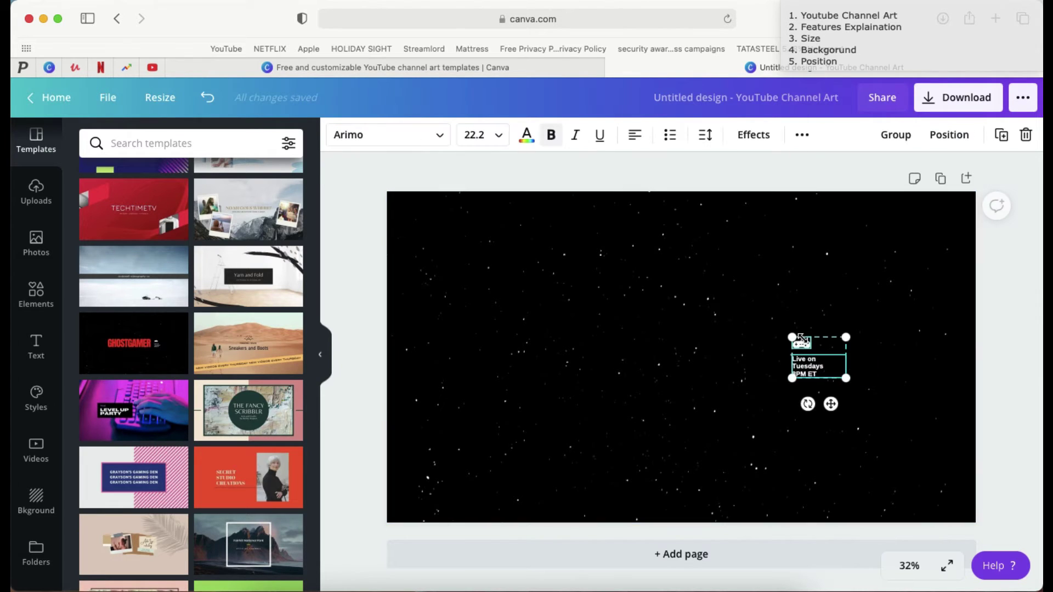
pyautogui.click(1029, 142)
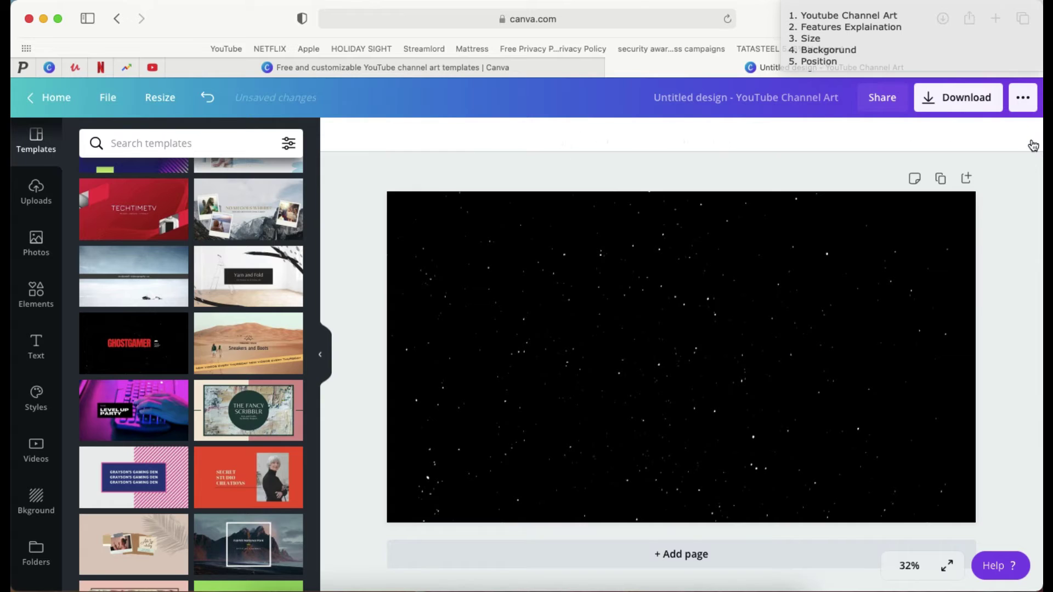
pyautogui.click(499, 206)
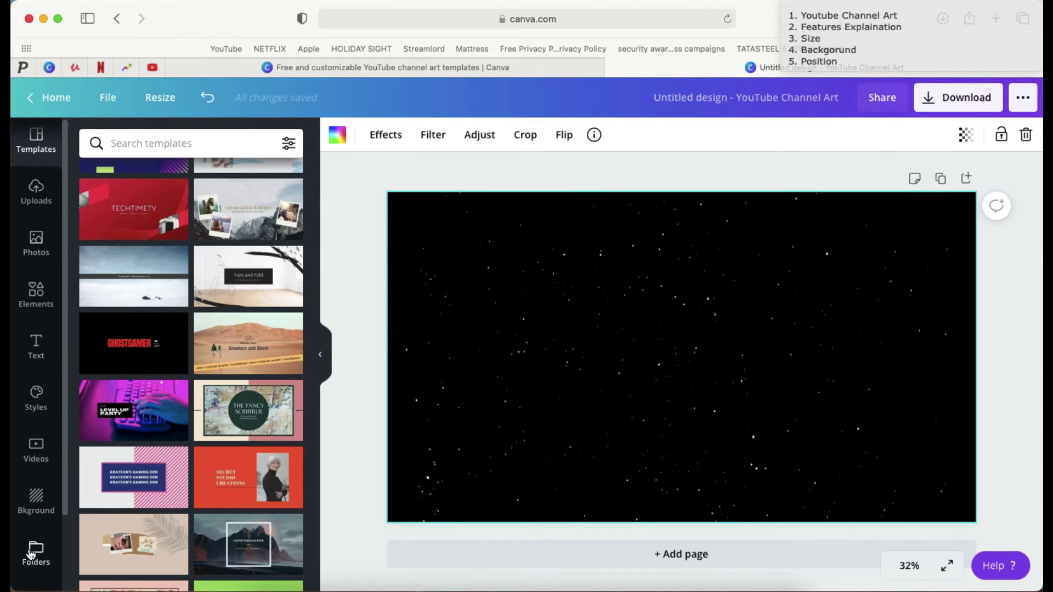
# Step: Add a heading text box to the starry page and enlarge it to font size 135
pyautogui.click(34, 343)
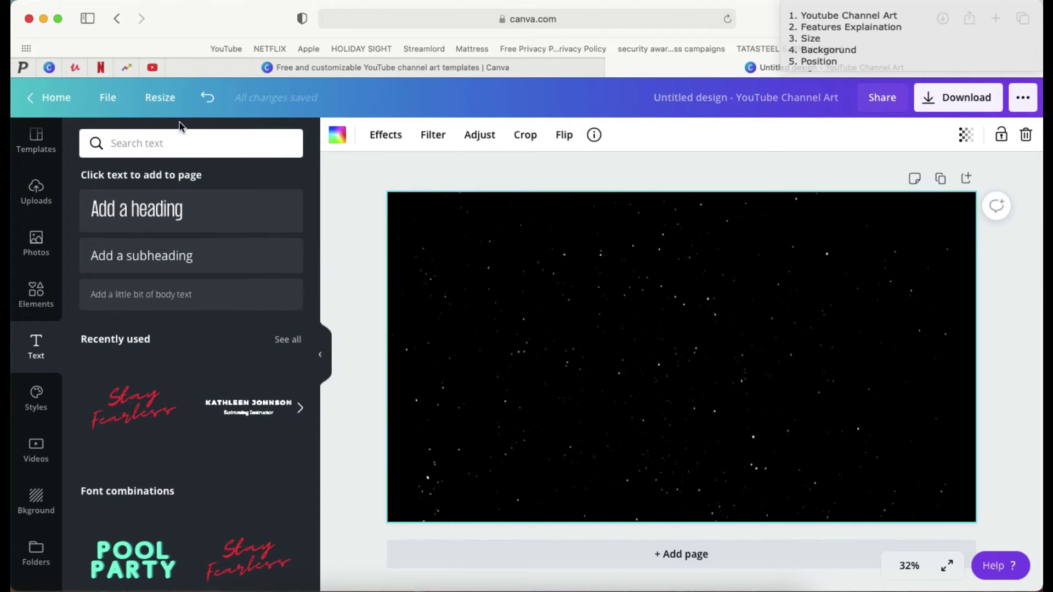
pyautogui.click(226, 202)
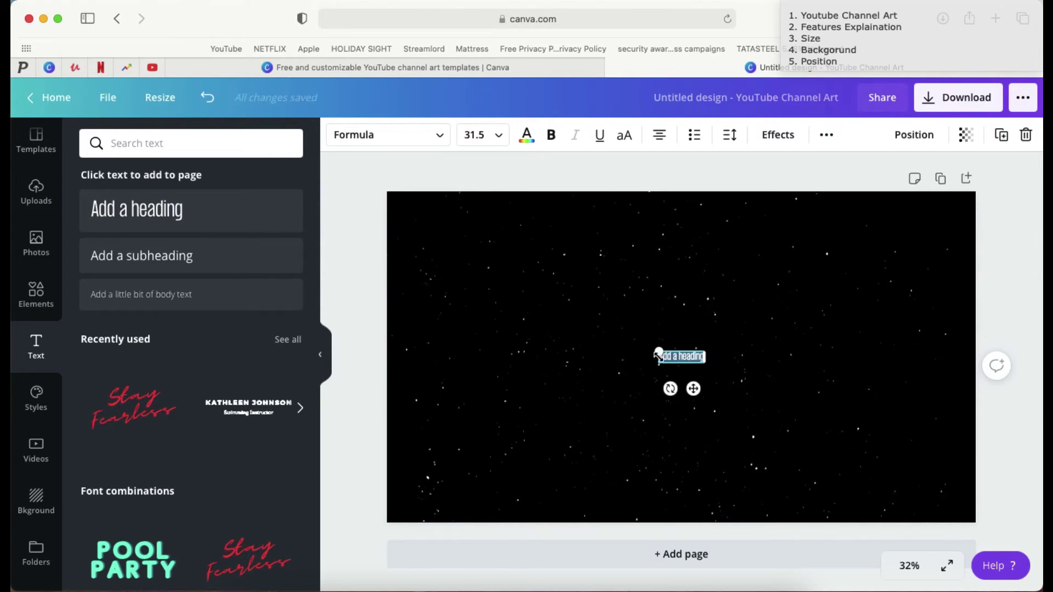
pyautogui.moveTo(658, 351); pyautogui.dragTo(509, 284)
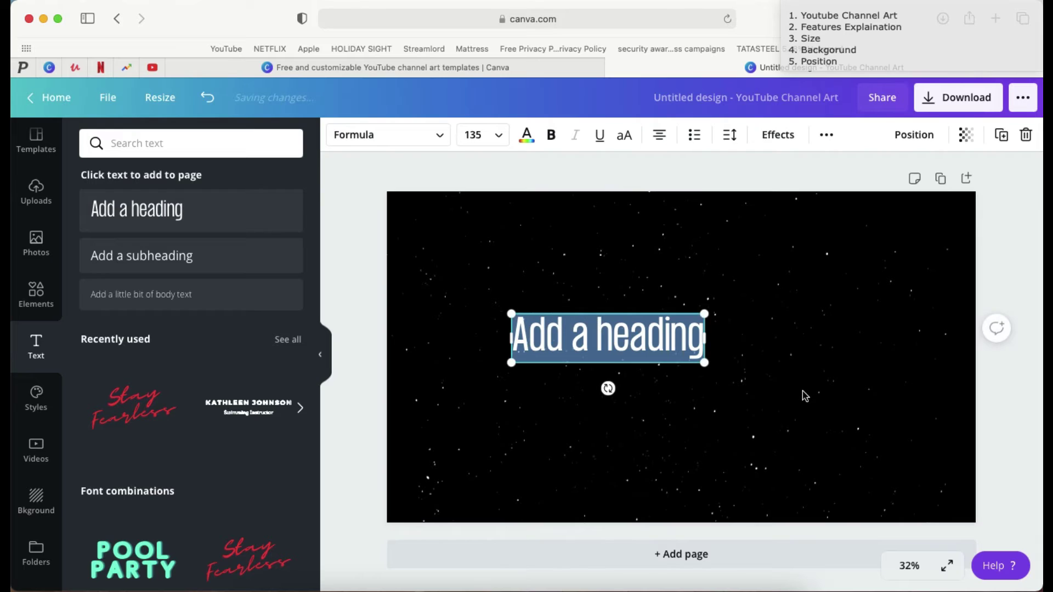
pyautogui.moveTo(631, 344); pyautogui.dragTo(648, 344)
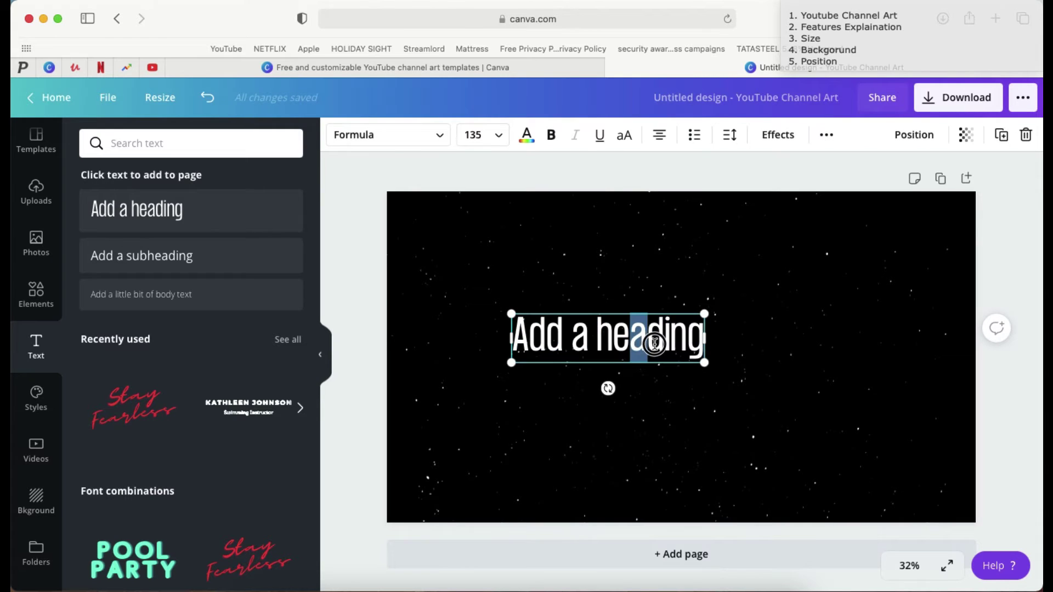
pyautogui.click(813, 383)
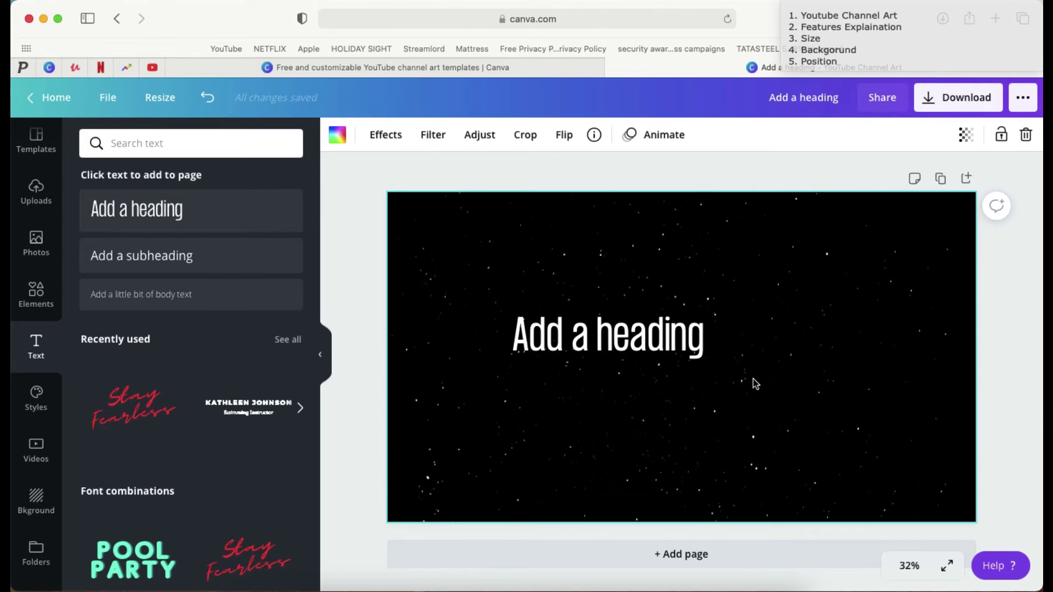
# Step: Enlarge the heading to font size 198 and centre it on the page
pyautogui.moveTo(669, 344); pyautogui.dragTo(740, 363)
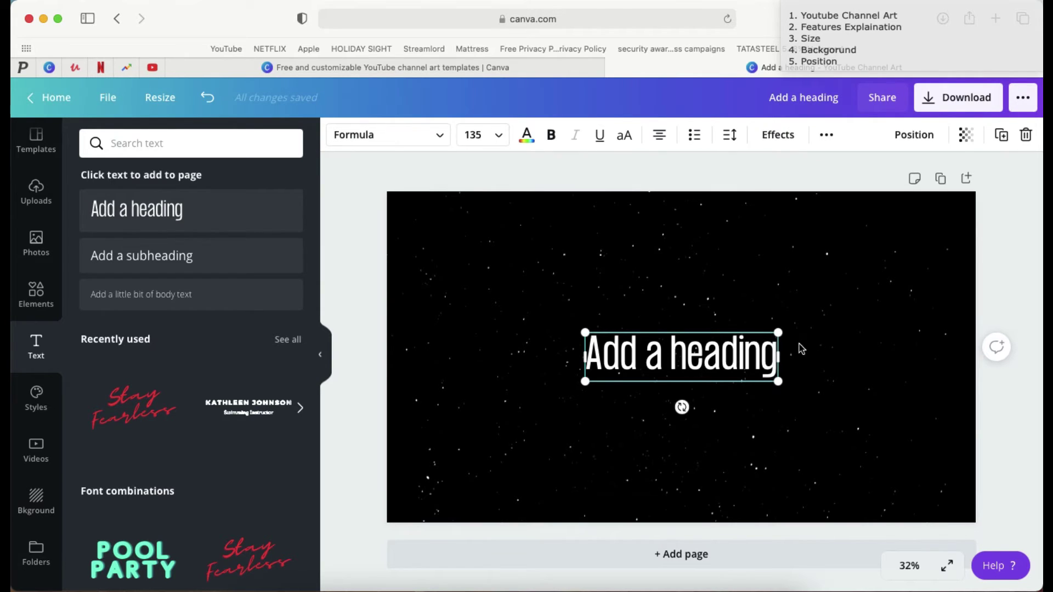
pyautogui.moveTo(778, 332); pyautogui.dragTo(866, 299)
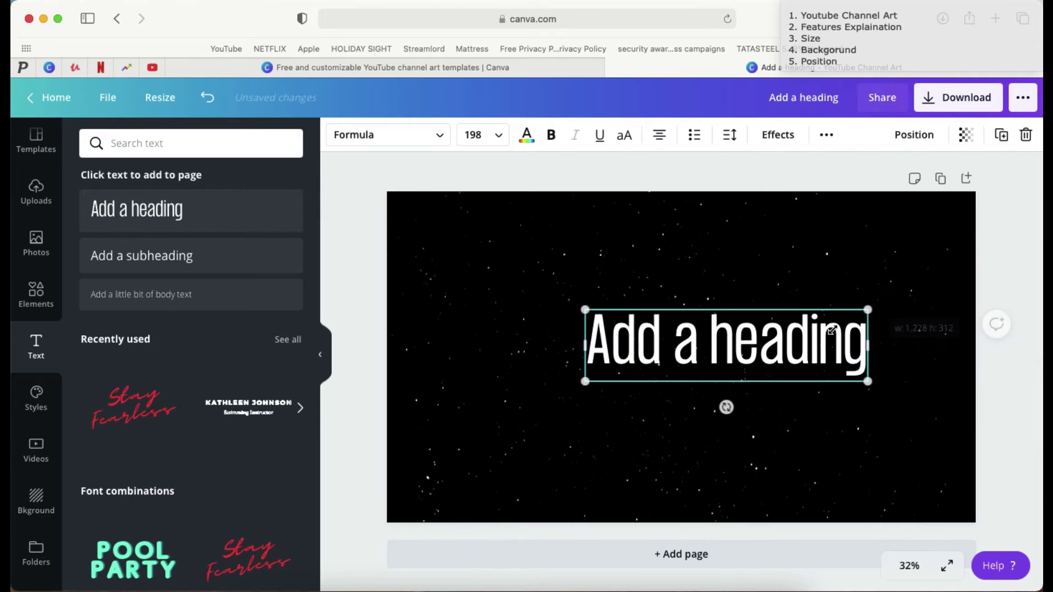
pyautogui.moveTo(799, 353); pyautogui.dragTo(770, 359)
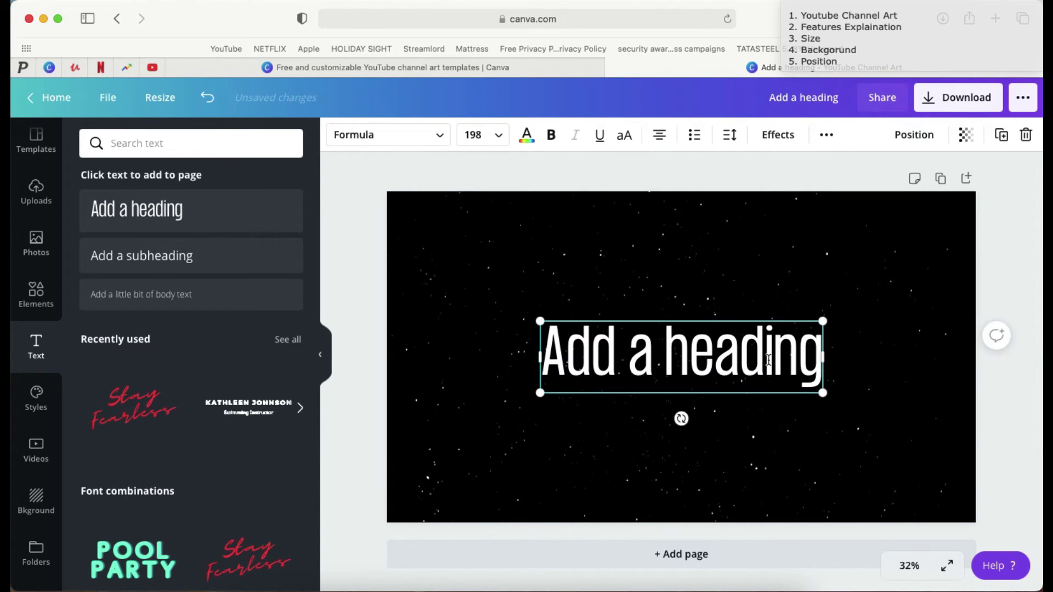
# Step: Replace the "Add a heading" placeholder text with NETSHOW
pyautogui.doubleClick(769, 360)
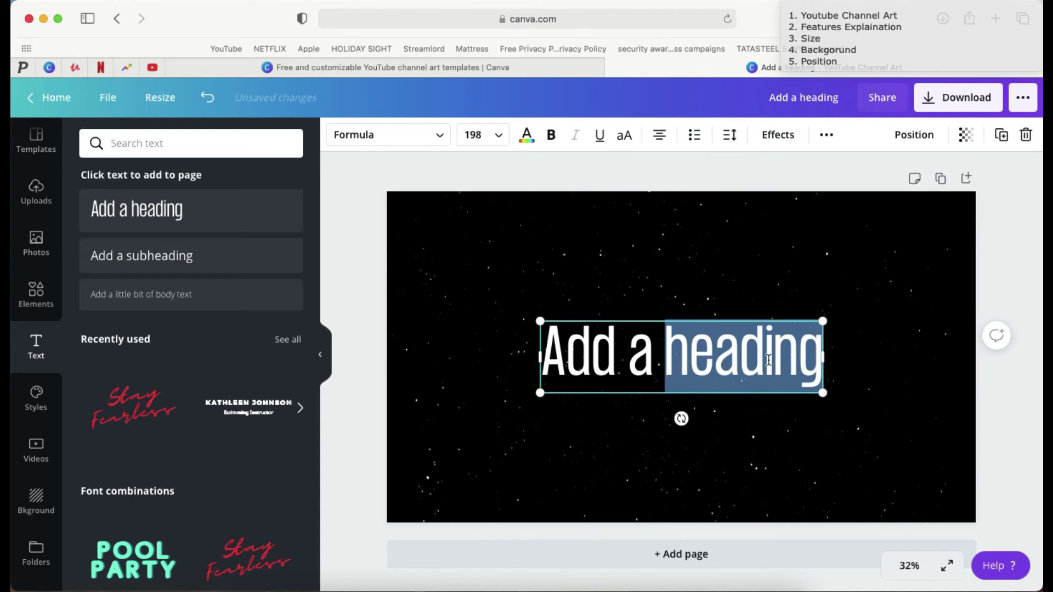
pyautogui.click(890, 368)
pyautogui.click(698, 360)
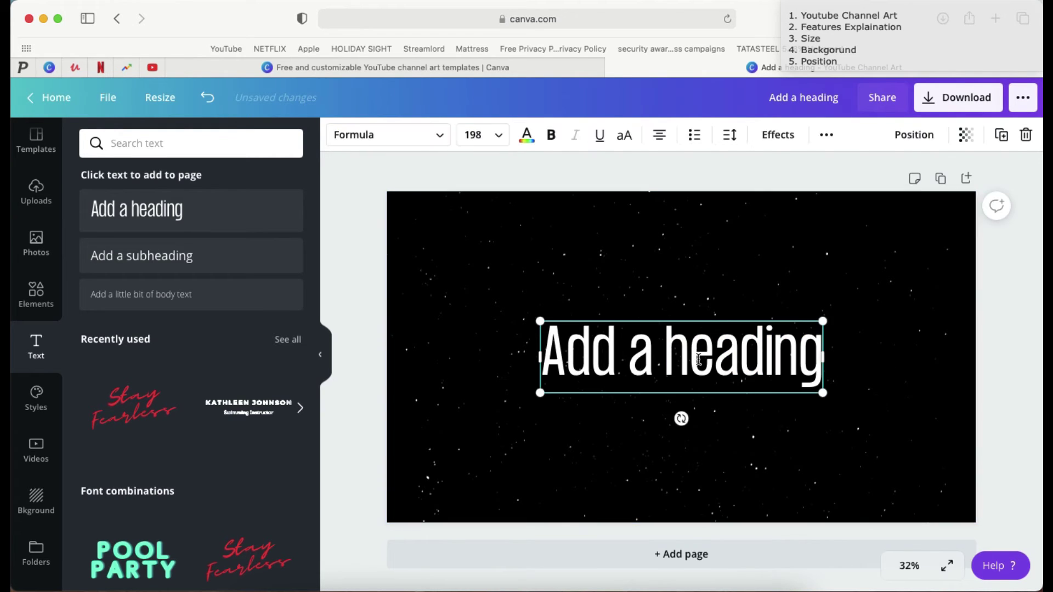
pyautogui.doubleClick(699, 360)
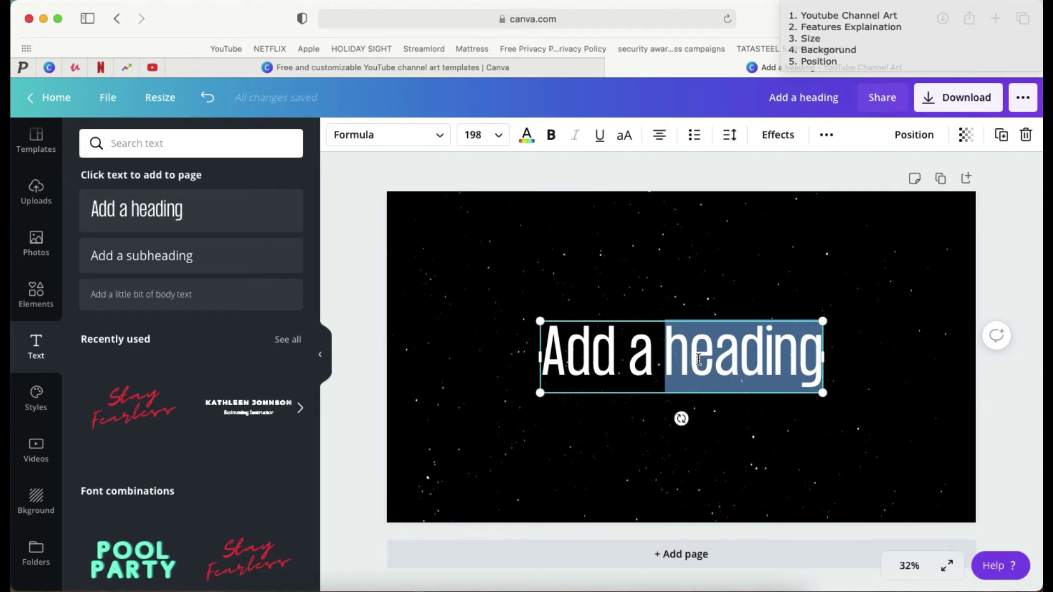
pyautogui.press('BackSpace')
pyautogui.press('BackSpace')
pyautogui.press('BackSpace')
pyautogui.press('BackSpace')
pyautogui.press('BackSpace')
pyautogui.press('BackSpace')
pyautogui.press('BackSpace')
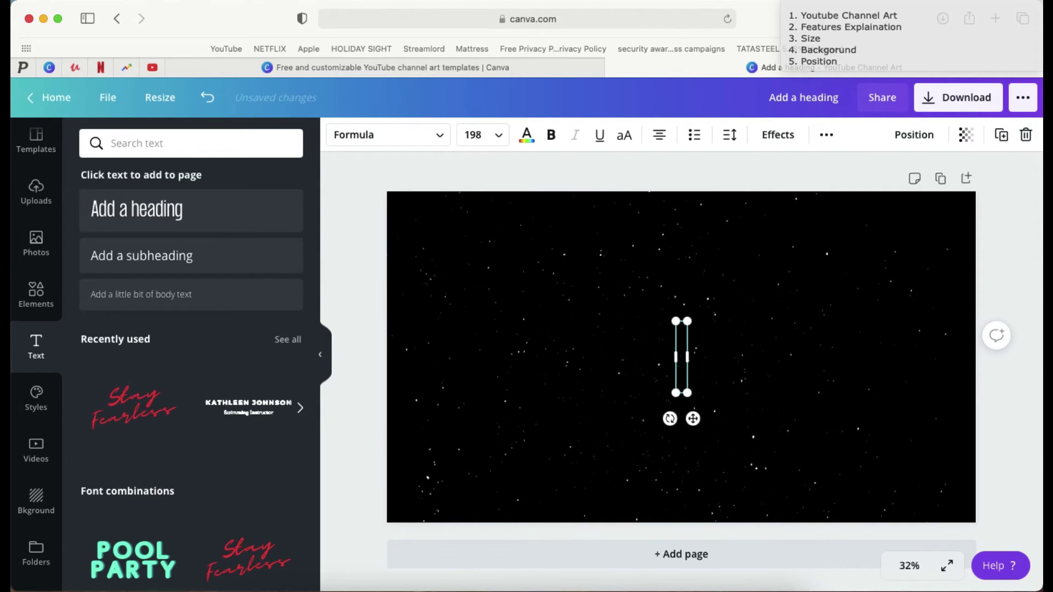
pyautogui.write('N')
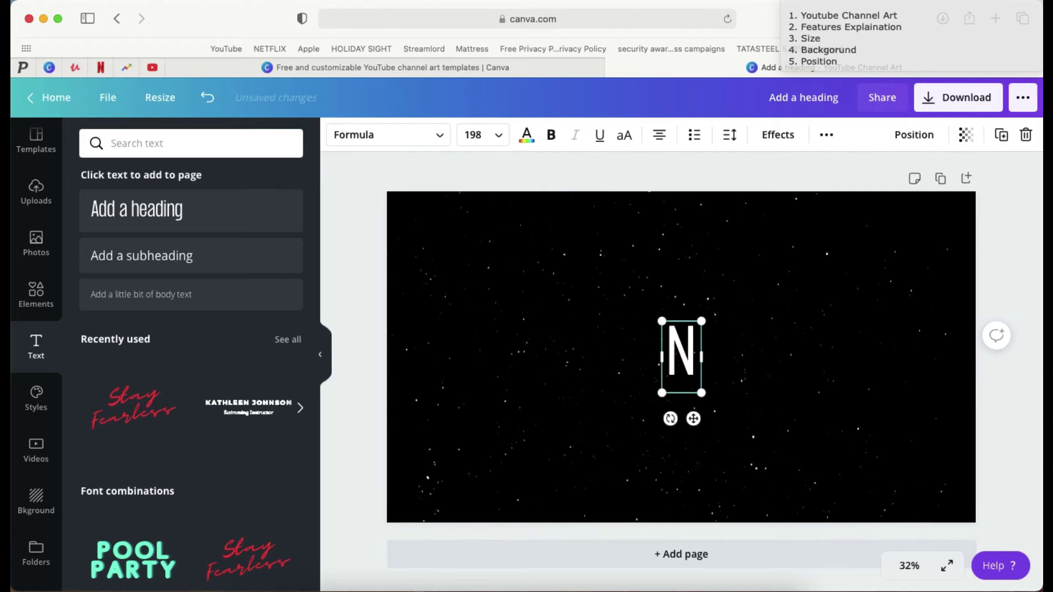
pyautogui.write('ETSHOW')
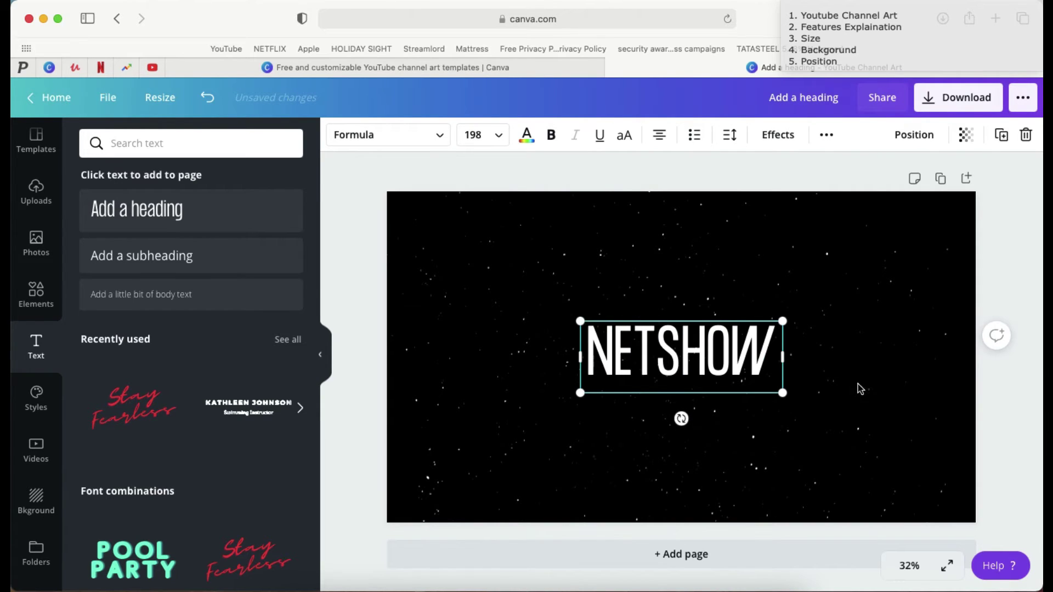
pyautogui.click(839, 385)
# Step: Browse the popular fonts available for the NETSHOW heading, then close the font list without choosing one
pyautogui.click(695, 357)
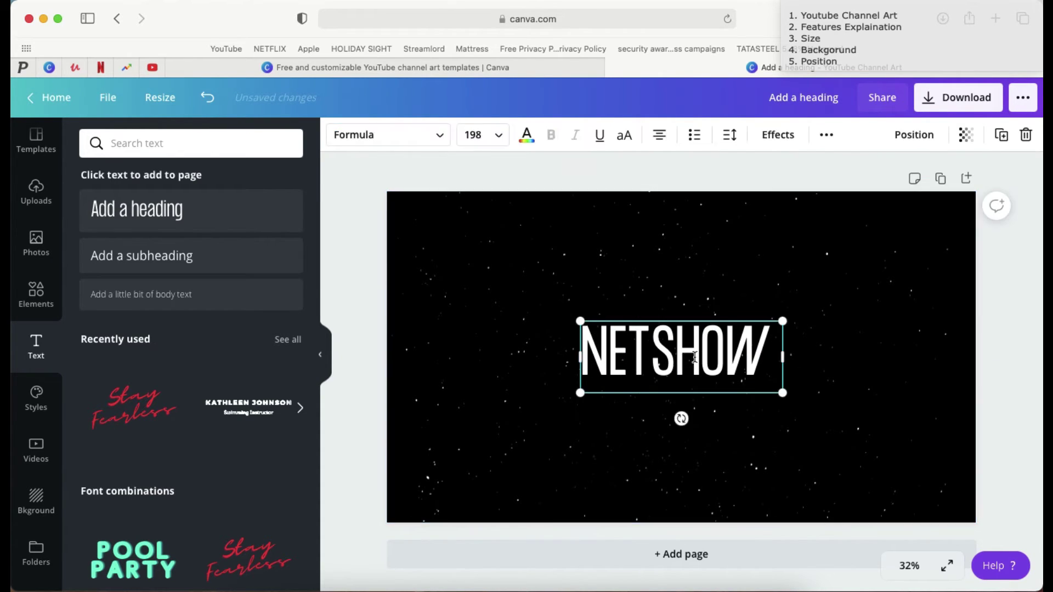
pyautogui.click(440, 142)
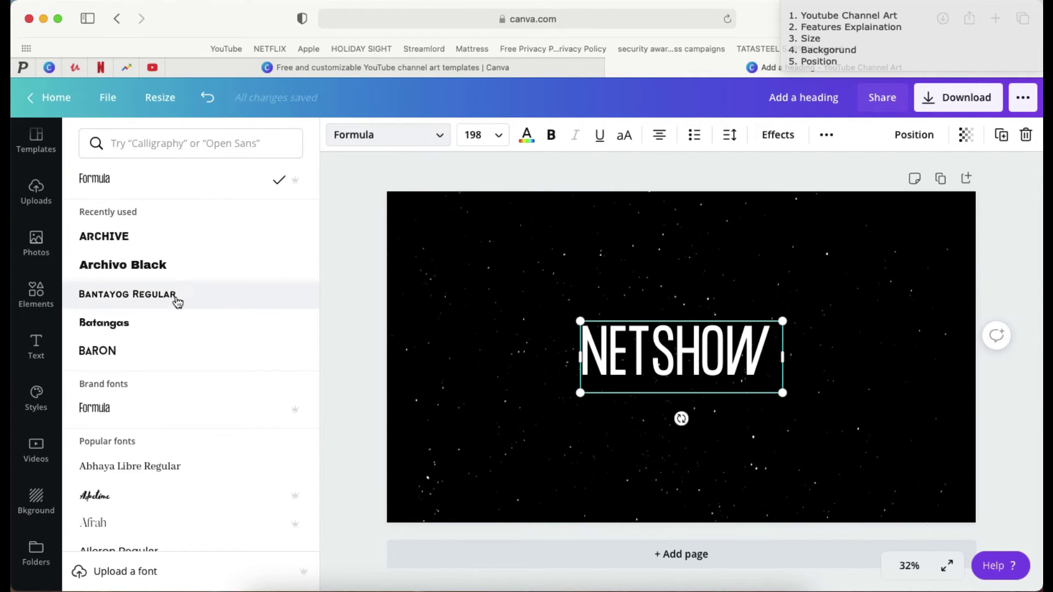
pyautogui.scroll(-10, 179, 350)
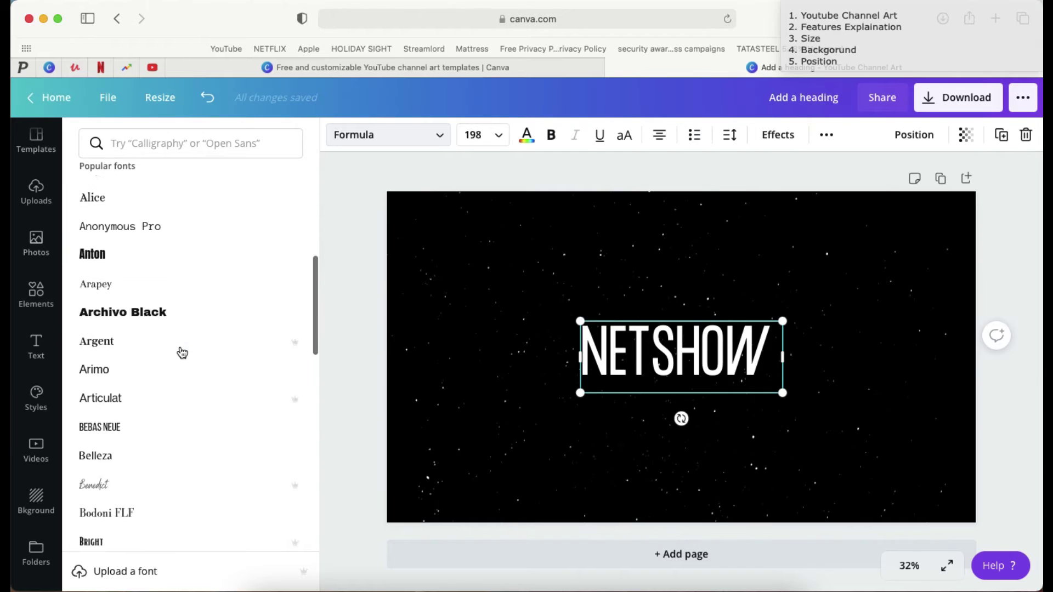
pyautogui.scroll(-7, 182, 352)
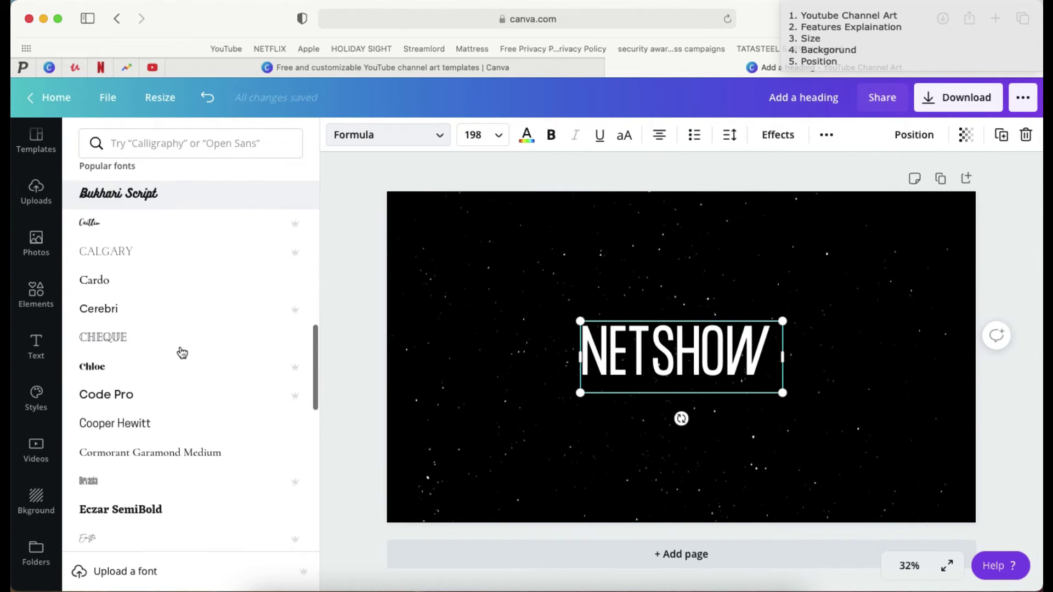
pyautogui.scroll(-8, 181, 353)
pyautogui.scroll(-6, 182, 352)
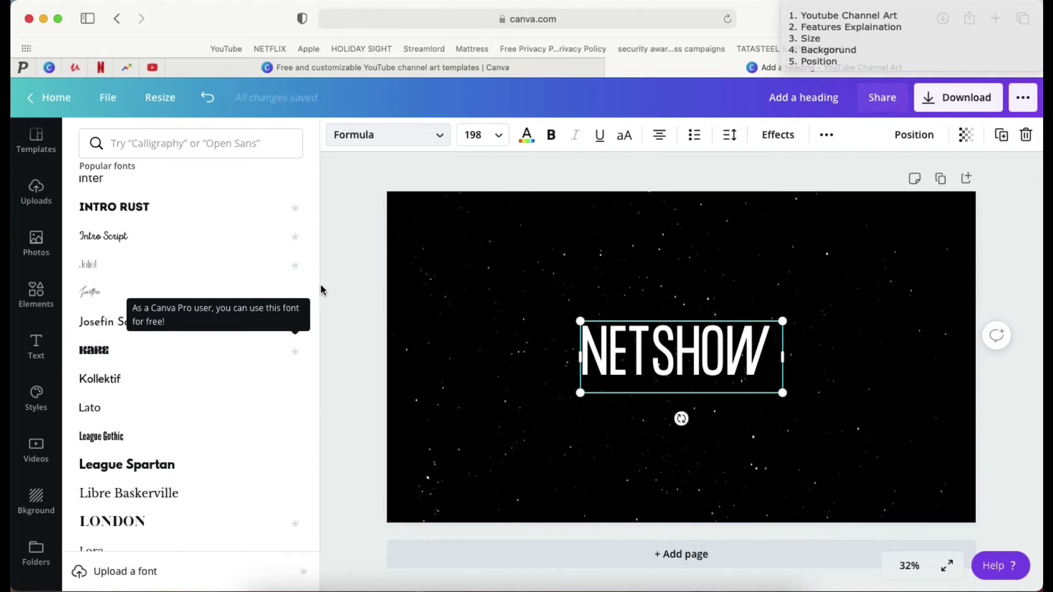
pyautogui.click(343, 266)
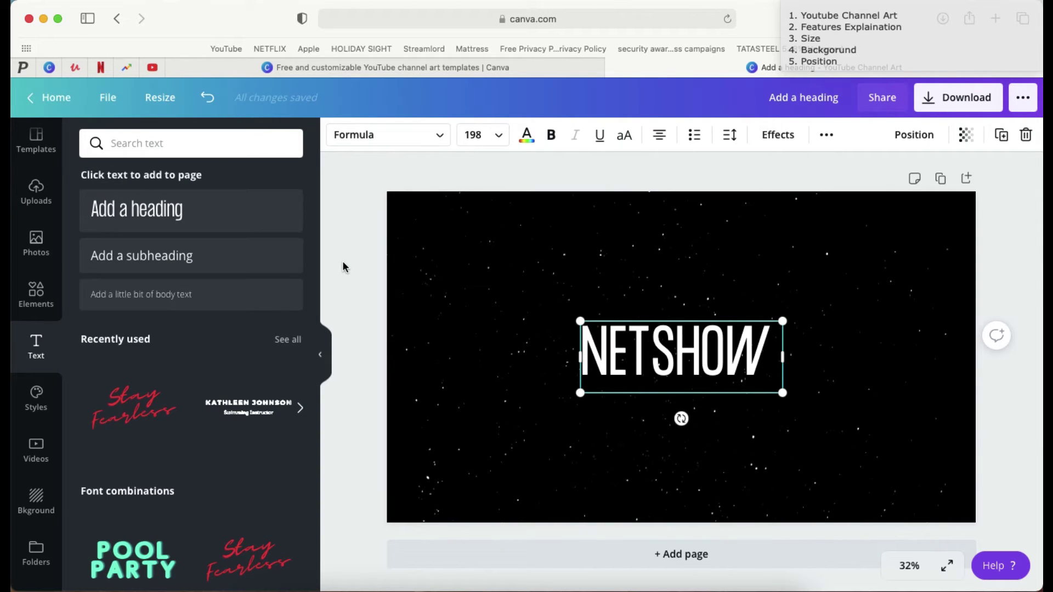
# Step: Make the NETSHOW heading bold and look at its text colour options, keeping it white
pyautogui.click(558, 143)
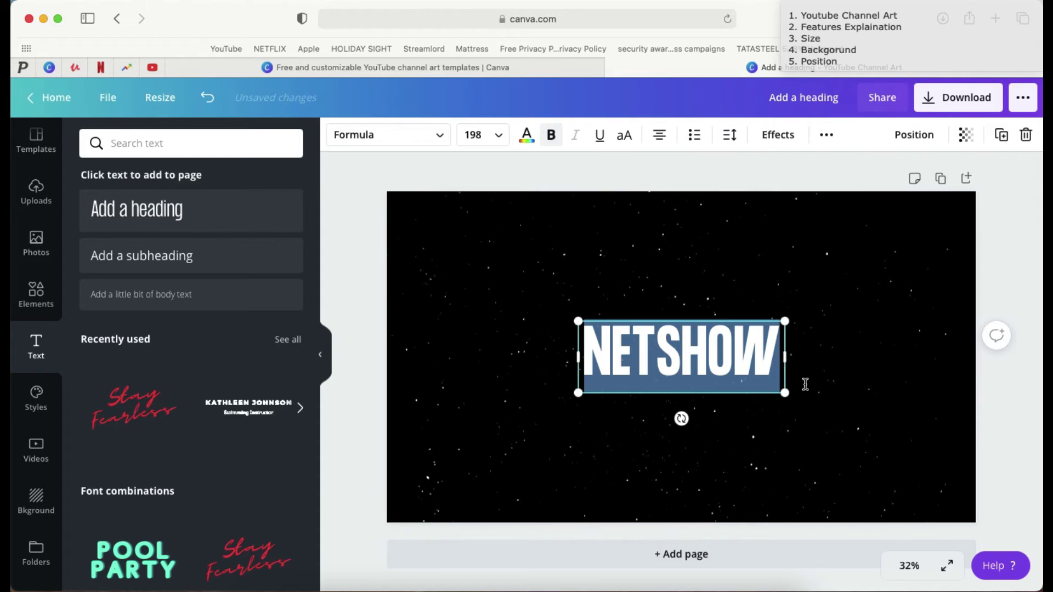
pyautogui.click(527, 137)
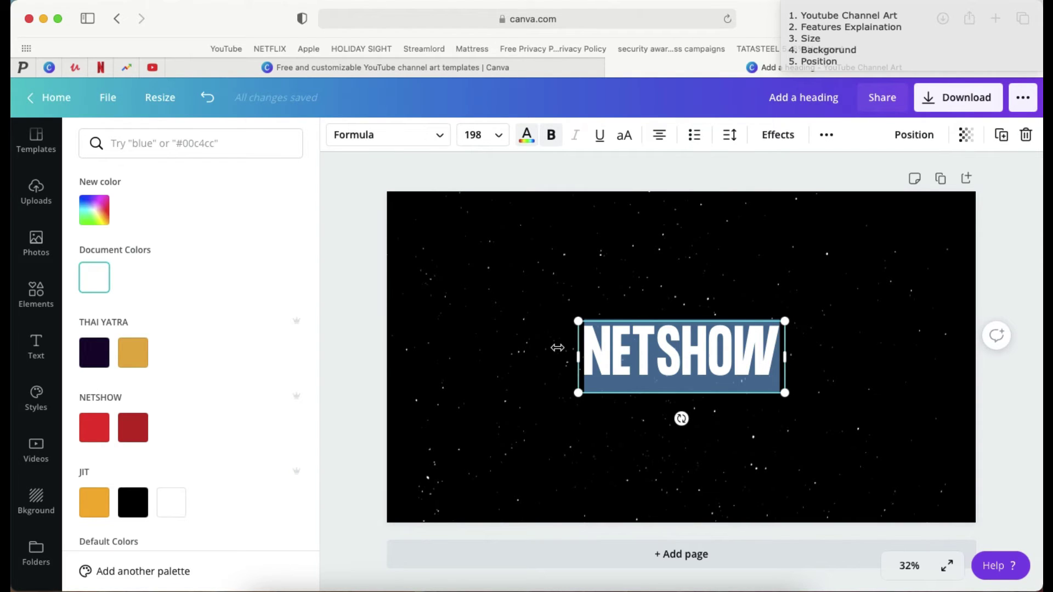
pyautogui.click(753, 360)
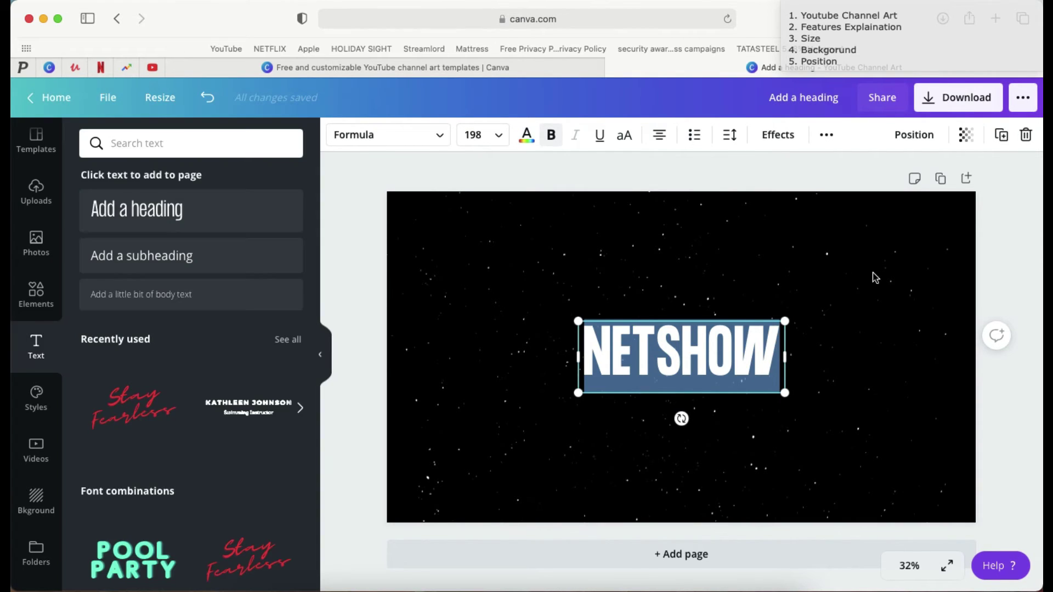
pyautogui.click(875, 277)
pyautogui.click(742, 351)
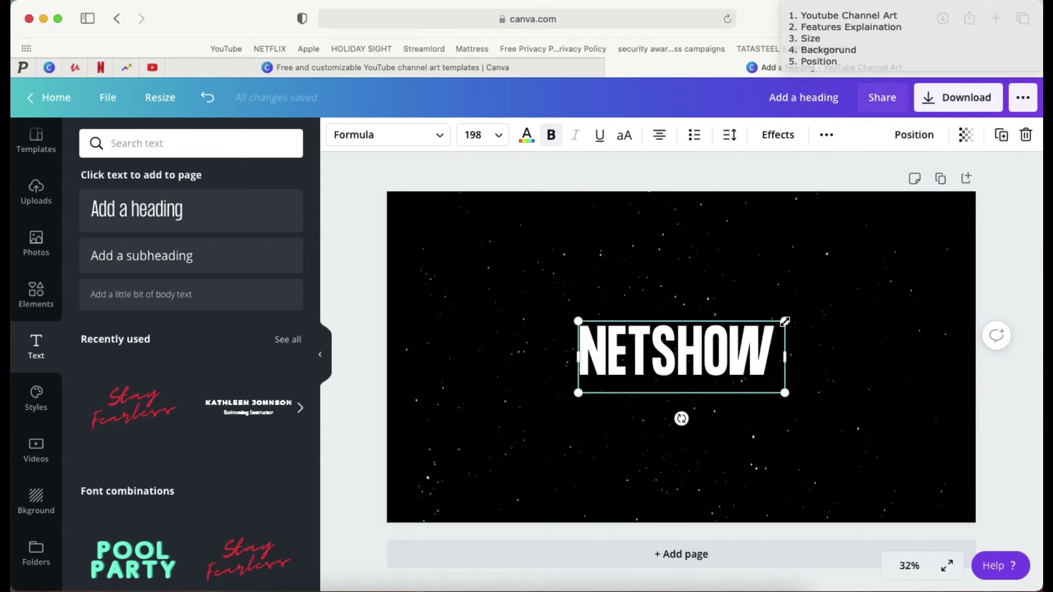
# Step: Enlarge the NETSHOW heading to font size 365 and centre it on the starry page
pyautogui.moveTo(785, 322); pyautogui.dragTo(958, 279)
pyautogui.moveTo(785, 328)
pyautogui.mouseDown()
pyautogui.moveTo(738, 344)
pyautogui.moveTo(786, 337)
pyautogui.mouseUp()
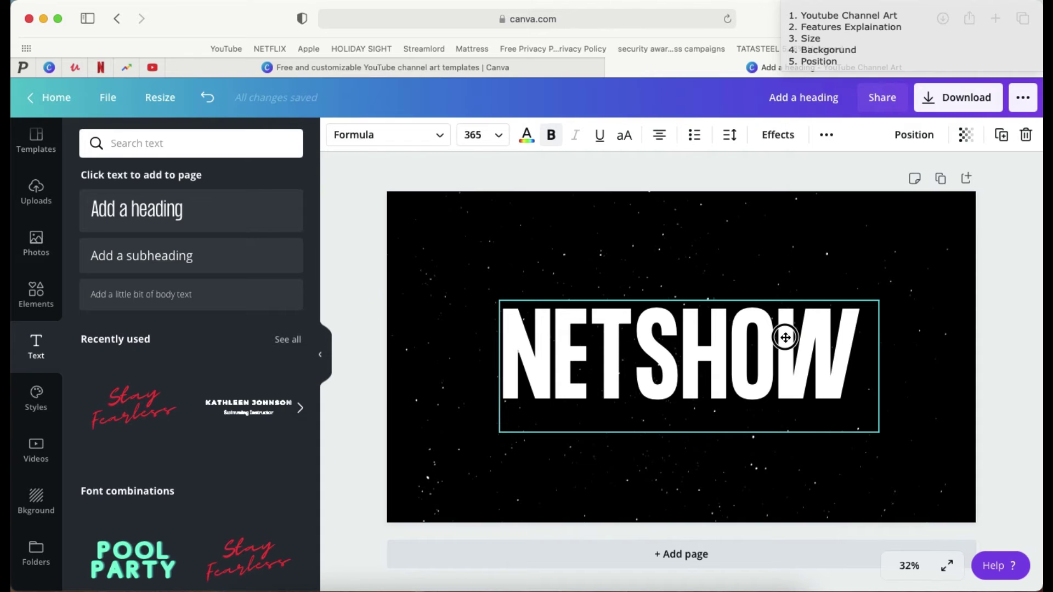
pyautogui.moveTo(785, 337)
pyautogui.mouseDown()
pyautogui.moveTo(757, 343)
pyautogui.moveTo(778, 336)
pyautogui.moveTo(775, 358)
pyautogui.moveTo(779, 331)
pyautogui.mouseUp()
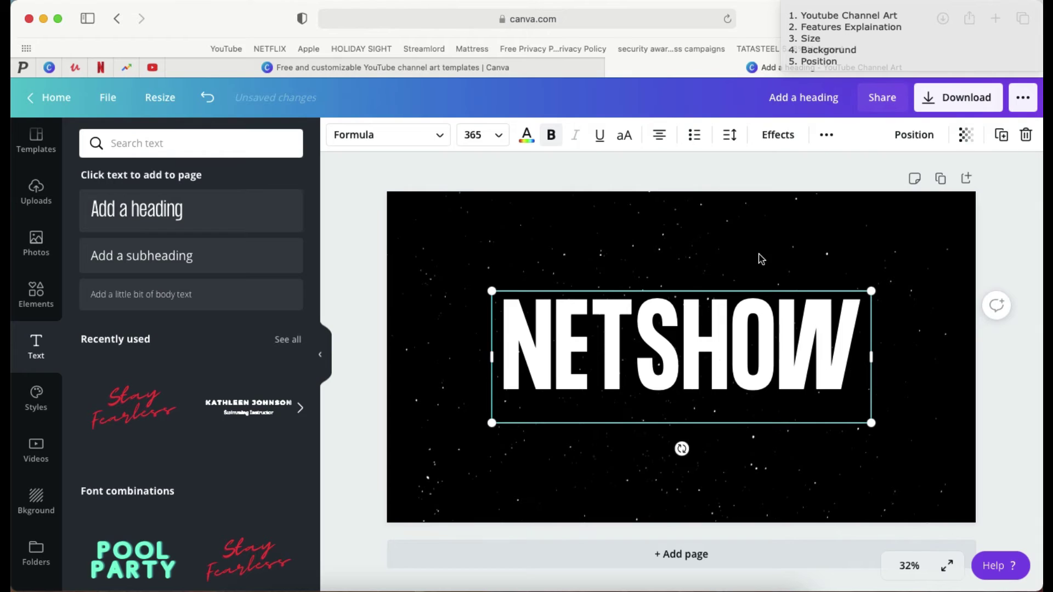
pyautogui.click(722, 223)
pyautogui.click(793, 355)
pyautogui.moveTo(794, 355); pyautogui.dragTo(810, 349)
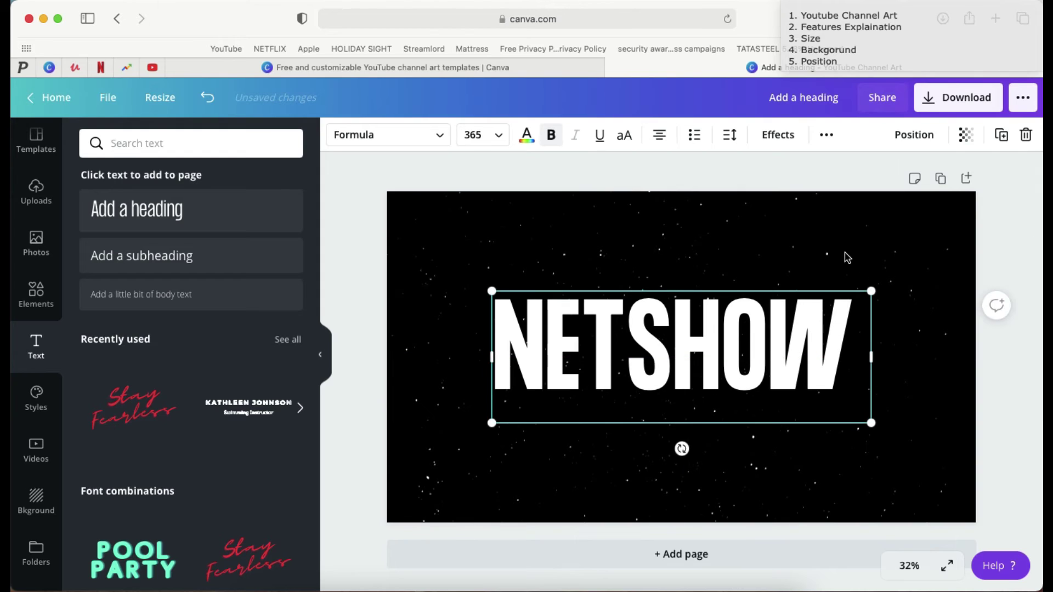
pyautogui.doubleClick(845, 253)
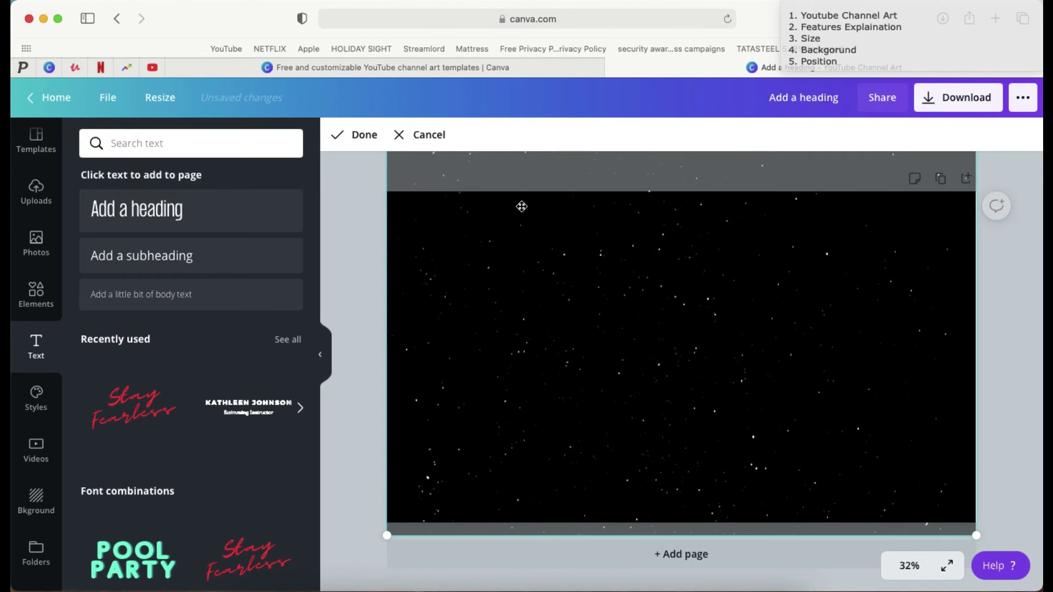
pyautogui.scroll(2, 513, 233)
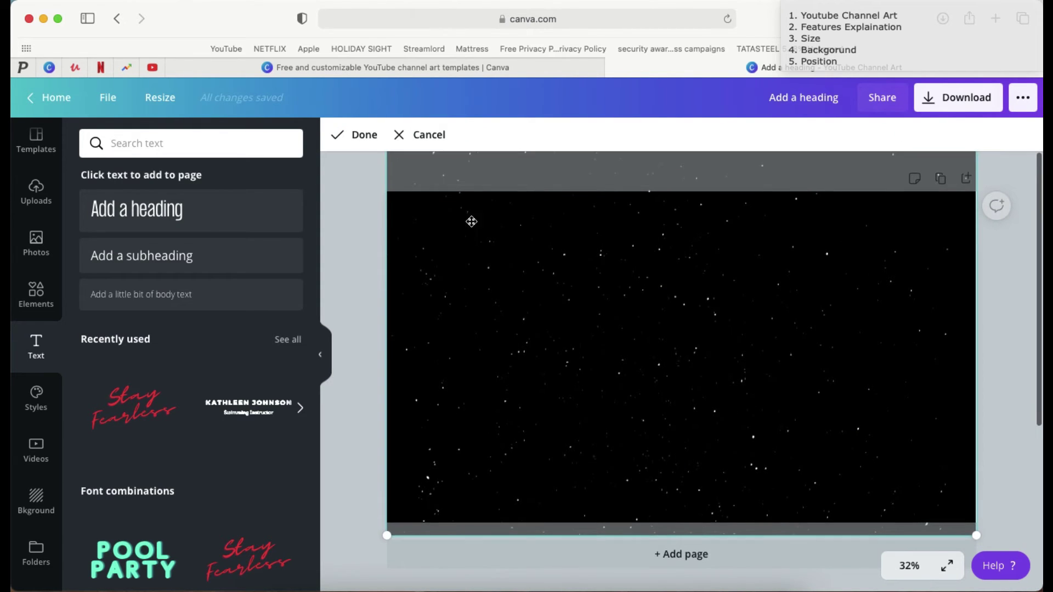
pyautogui.click(352, 212)
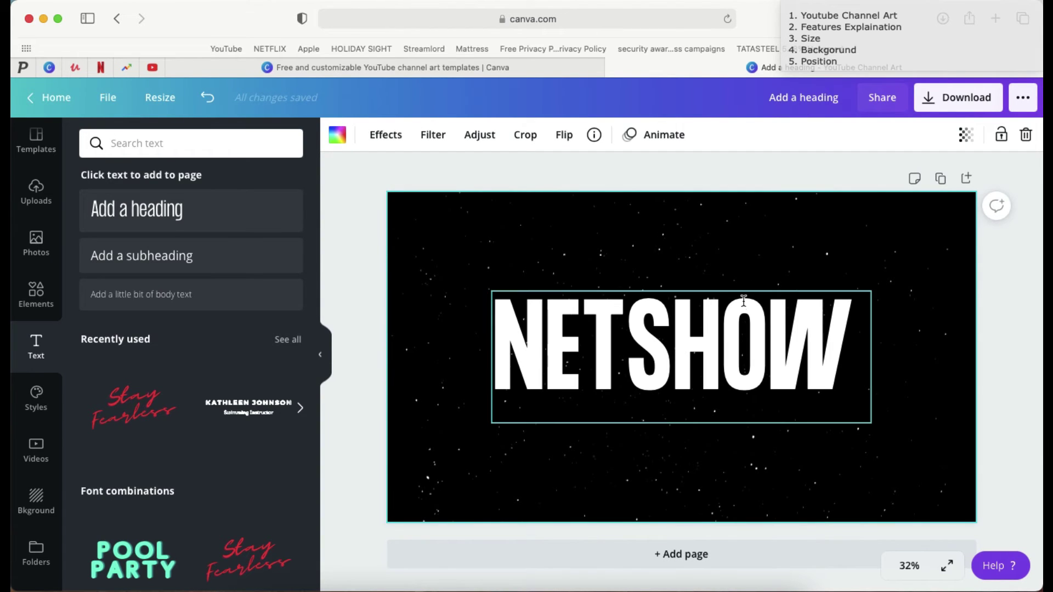
pyautogui.moveTo(742, 308)
pyautogui.mouseDown()
pyautogui.moveTo(745, 319)
pyautogui.moveTo(747, 305)
pyautogui.mouseUp()
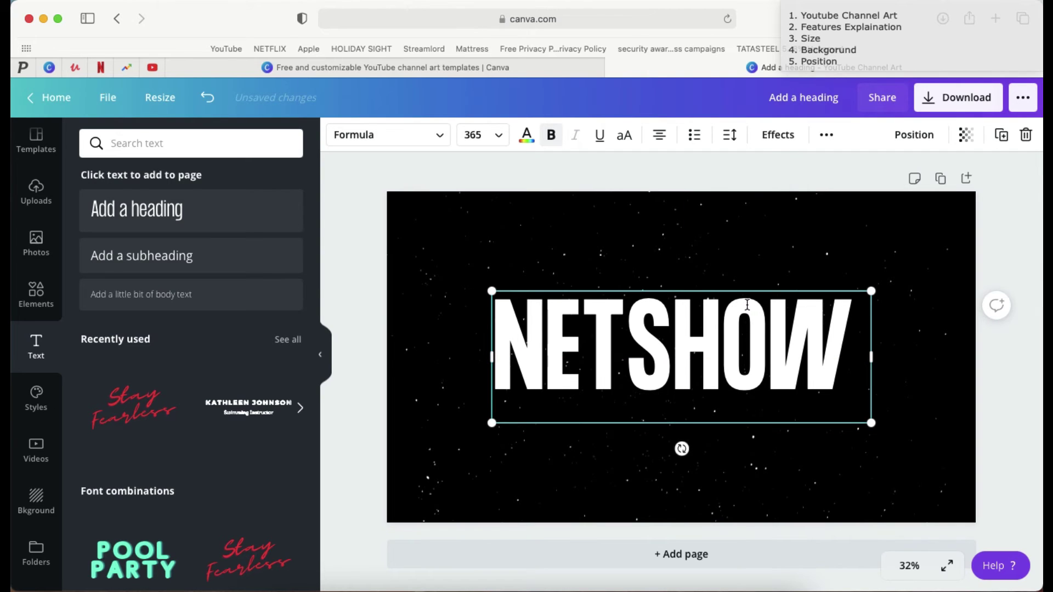
pyautogui.click(834, 261)
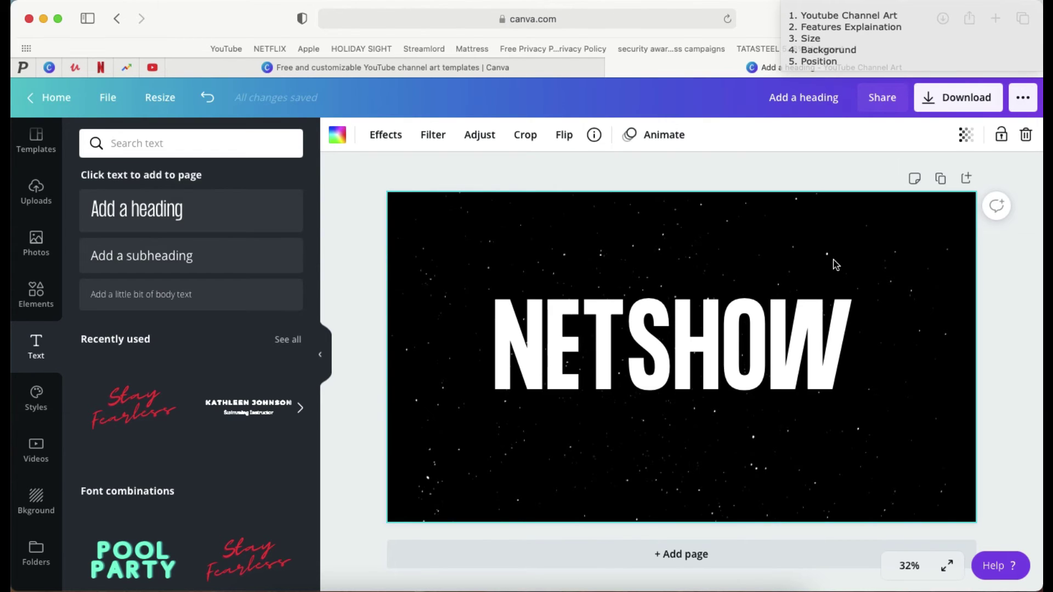
pyautogui.click(1021, 301)
pyautogui.click(746, 350)
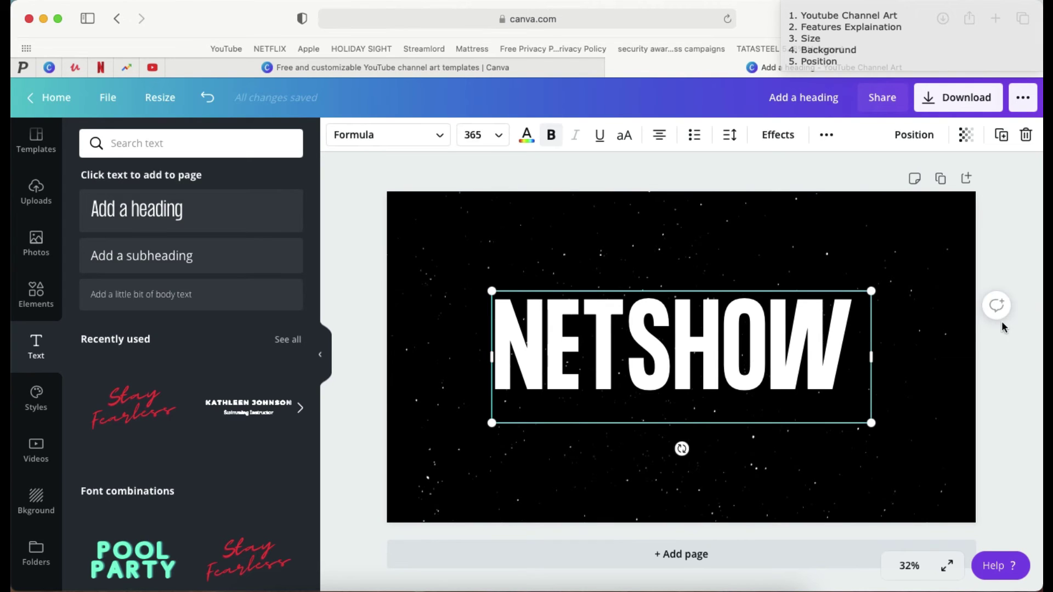
# Step: Deselect the heading and check the design's download options without downloading it
pyautogui.click(1013, 325)
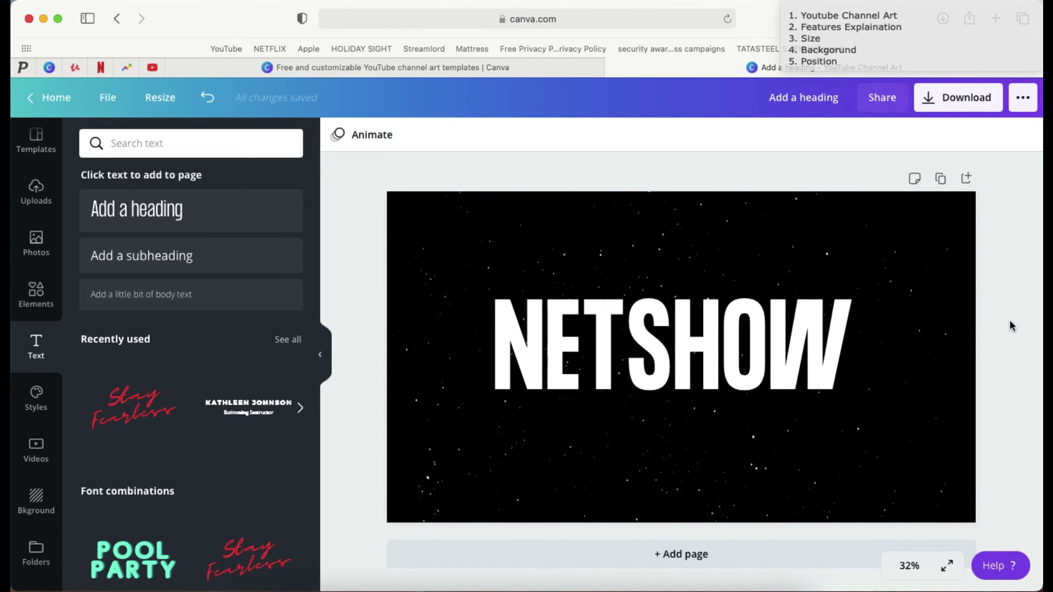
pyautogui.click(970, 99)
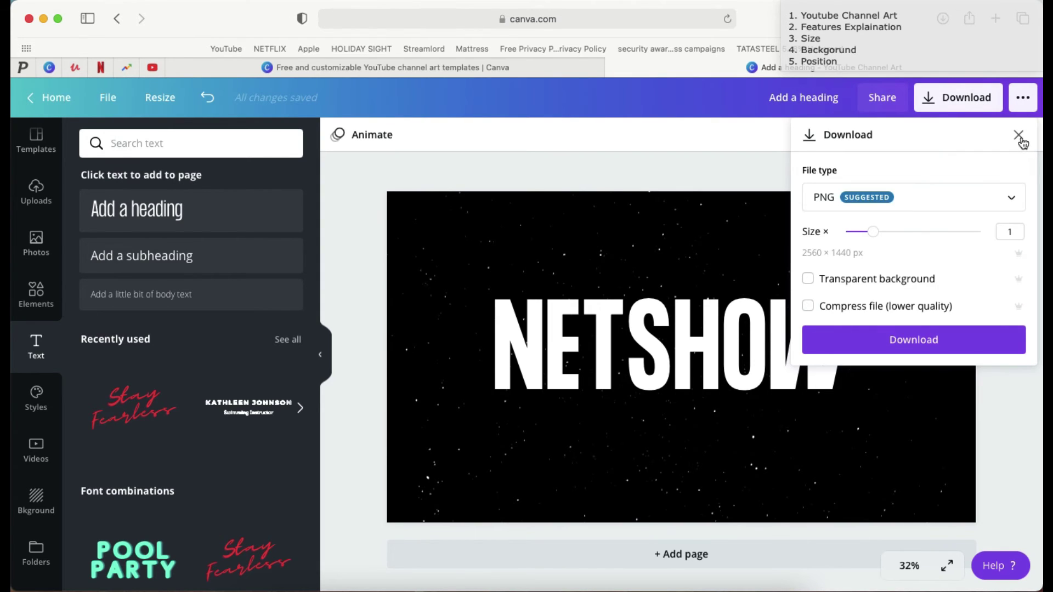
pyautogui.click(1019, 135)
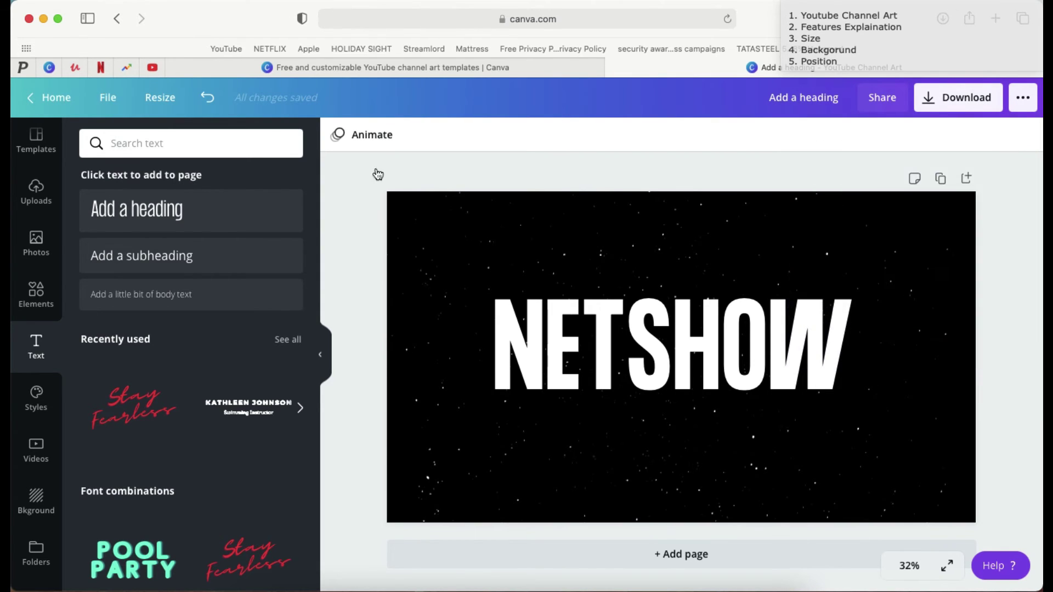
# Step: Search the elements library for "show" instead of "flower animation"
pyautogui.click(32, 304)
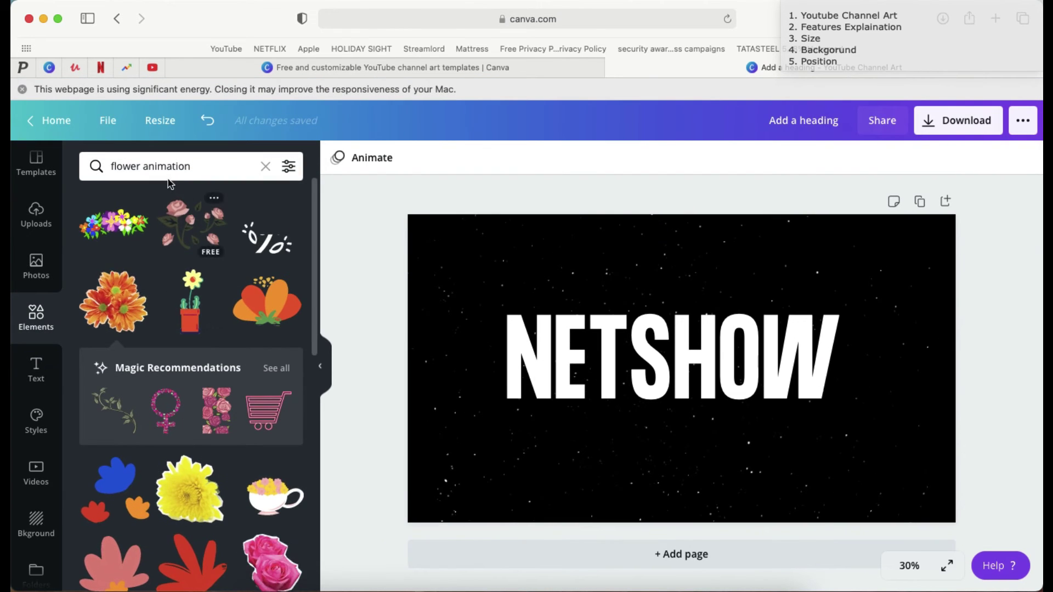
pyautogui.click(211, 166)
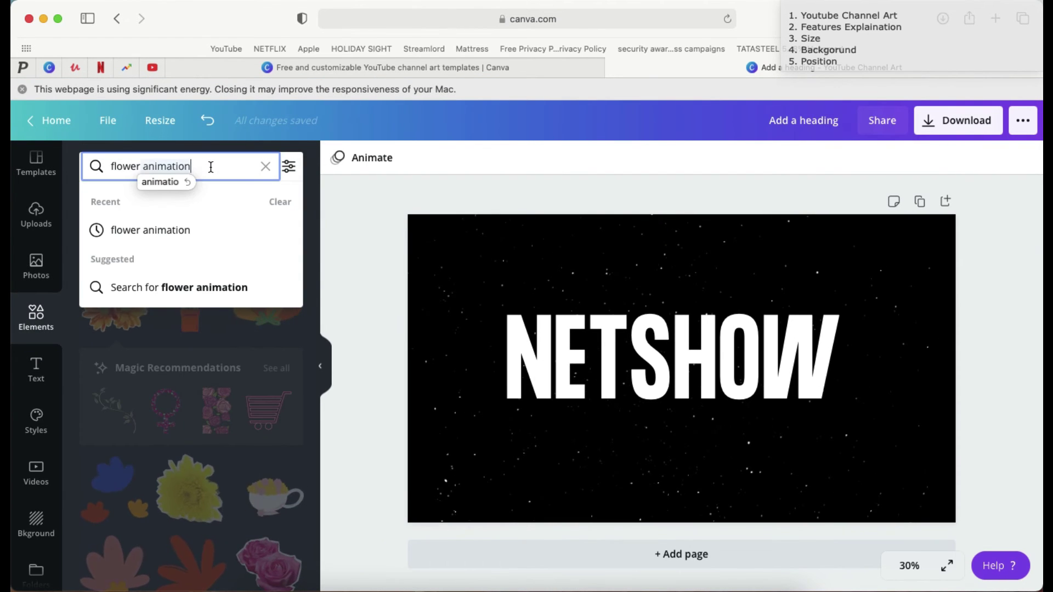
pyautogui.press('super+a')
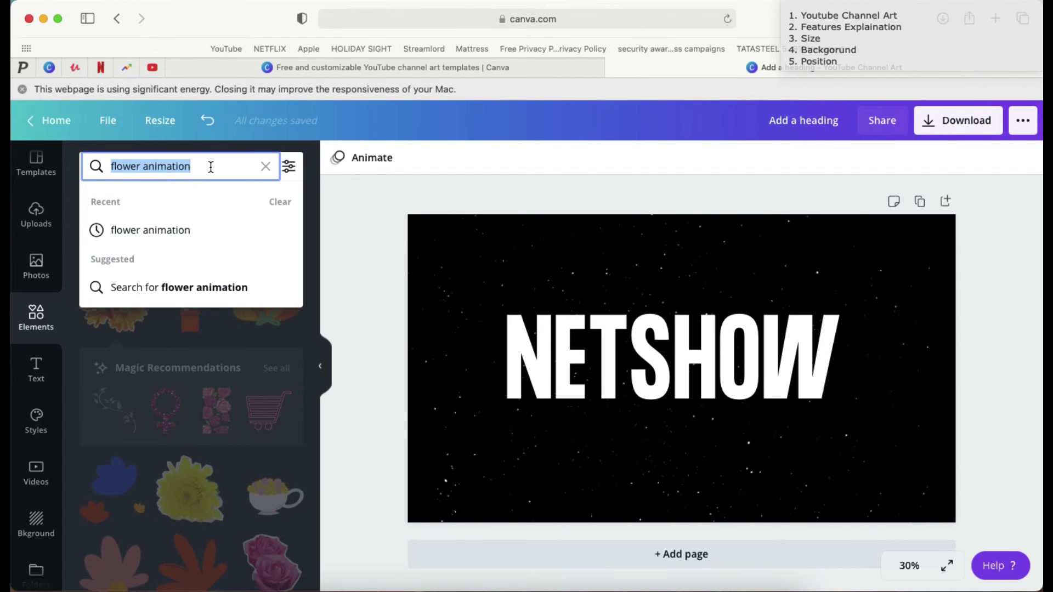
pyautogui.press('BackSpace')
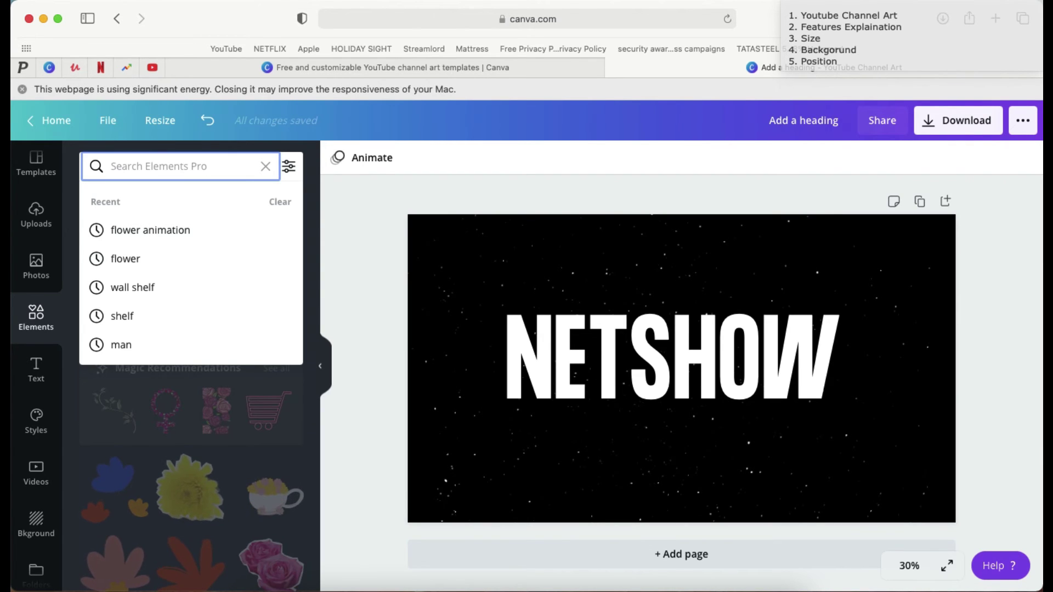
pyautogui.write('show')
pyautogui.press('Return')
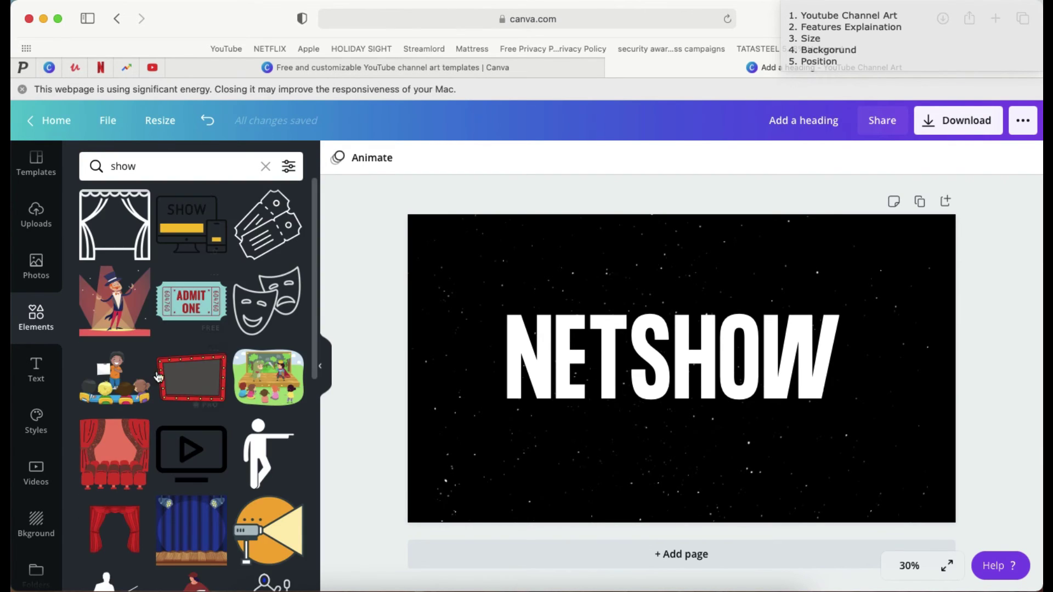
# Step: Add the striped popcorn bucket graphic, shrink it, place it just after the W of NETSHOW and tilt it clockwise
pyautogui.scroll(-3, 159, 377)
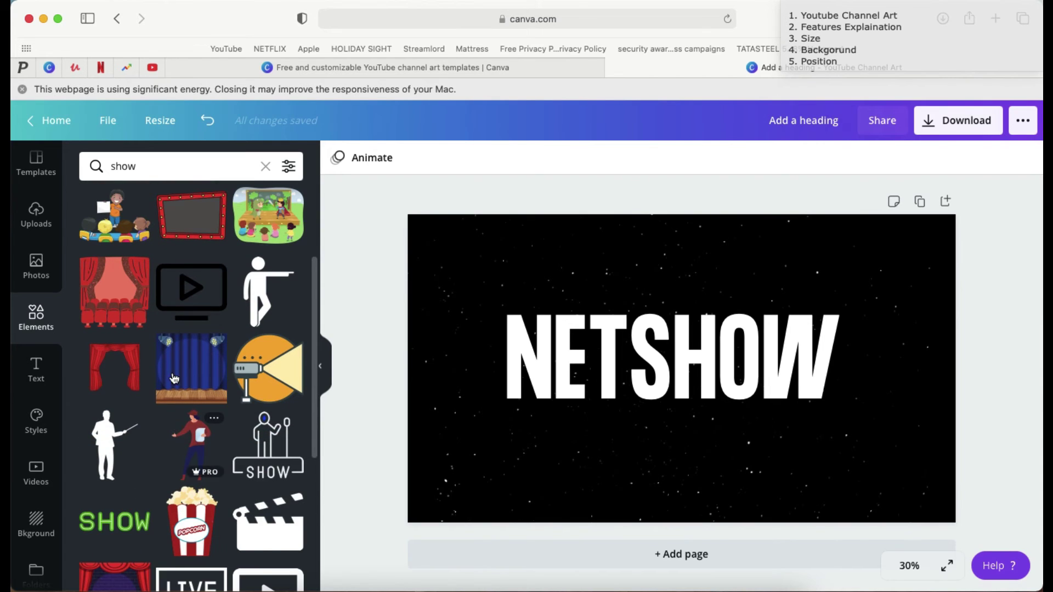
pyautogui.scroll(-4, 174, 377)
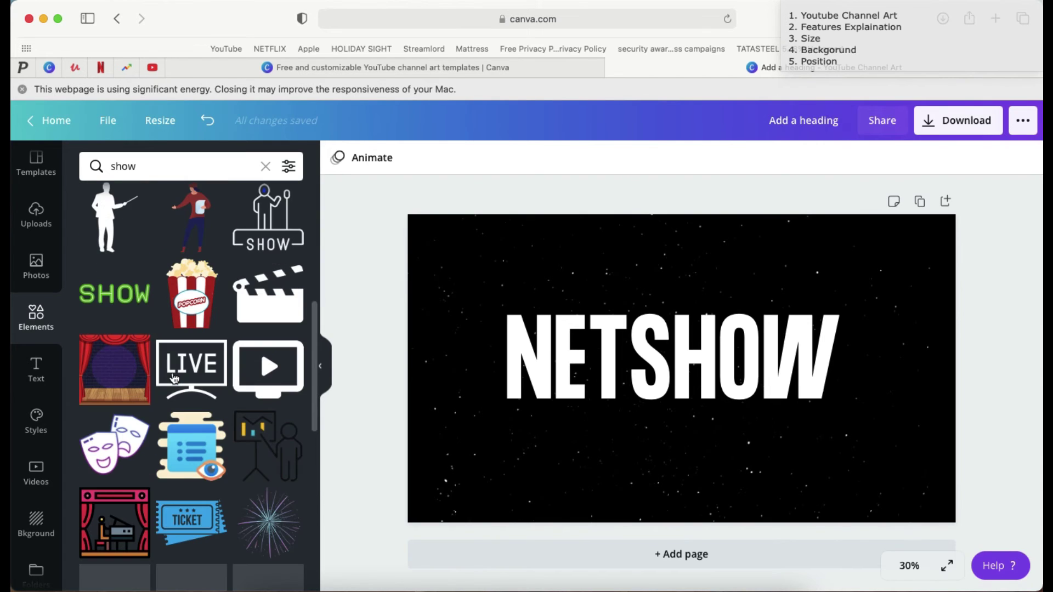
pyautogui.click(194, 292)
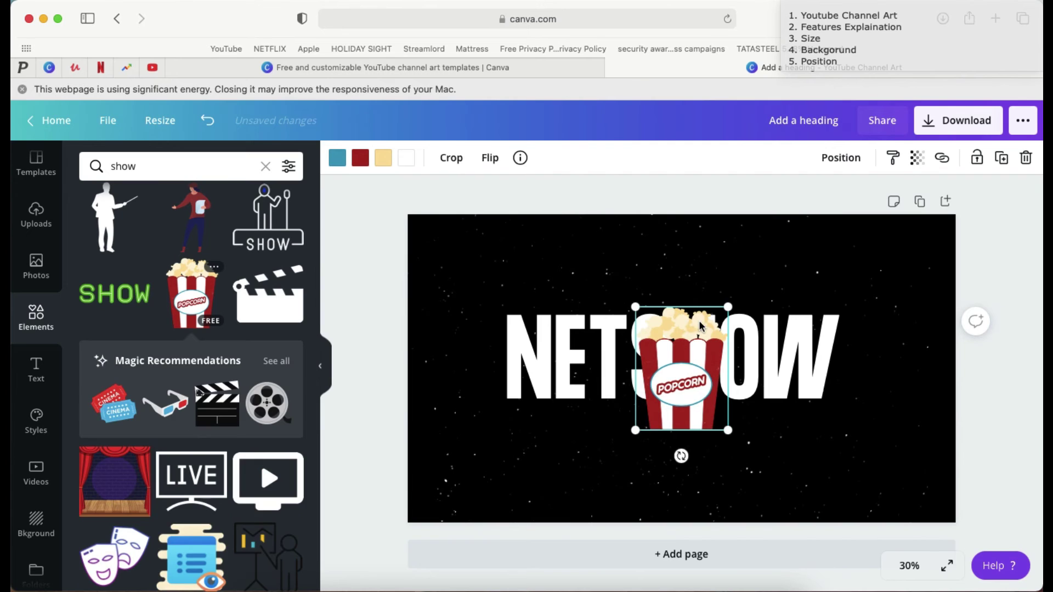
pyautogui.moveTo(736, 308); pyautogui.dragTo(894, 317)
pyautogui.click(887, 431)
pyautogui.click(873, 372)
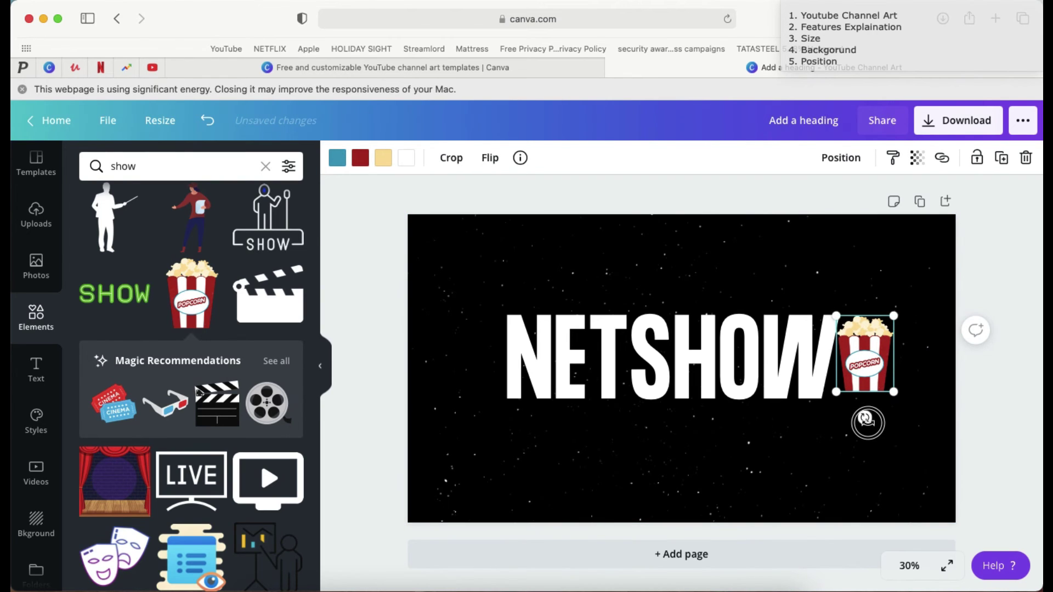
pyautogui.moveTo(866, 419); pyautogui.dragTo(850, 423)
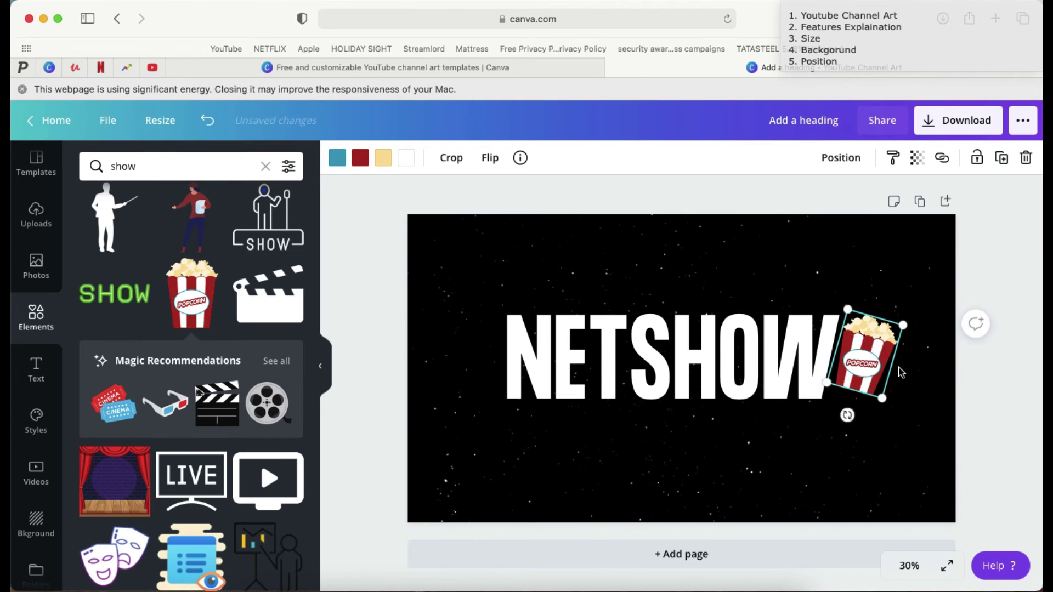
# Step: Delete the popcorn bucket from the page, browse more show elements and collapse the elements panel
pyautogui.click(1026, 159)
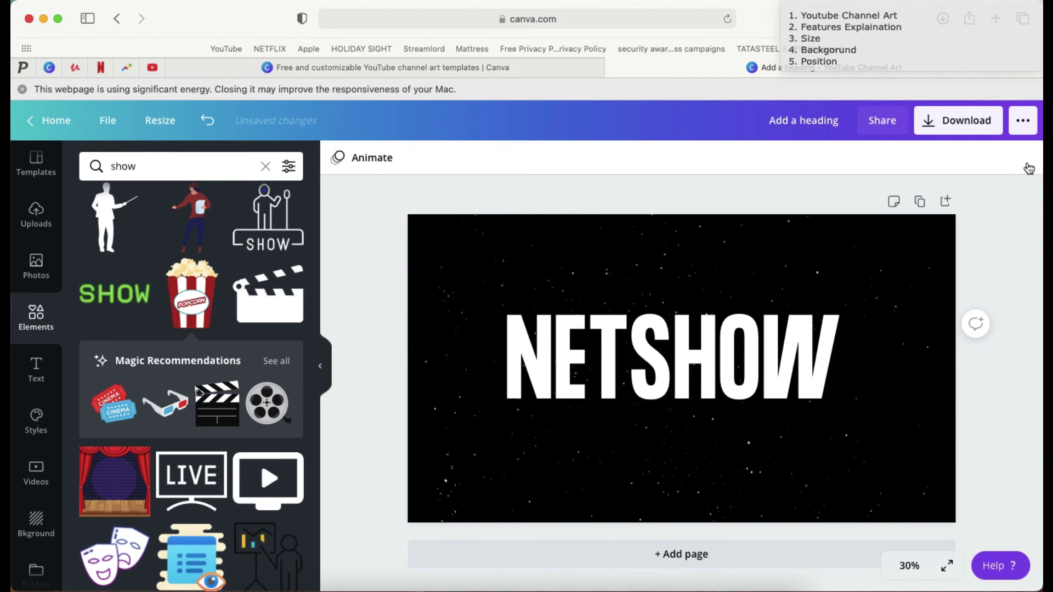
pyautogui.scroll(-10, 208, 456)
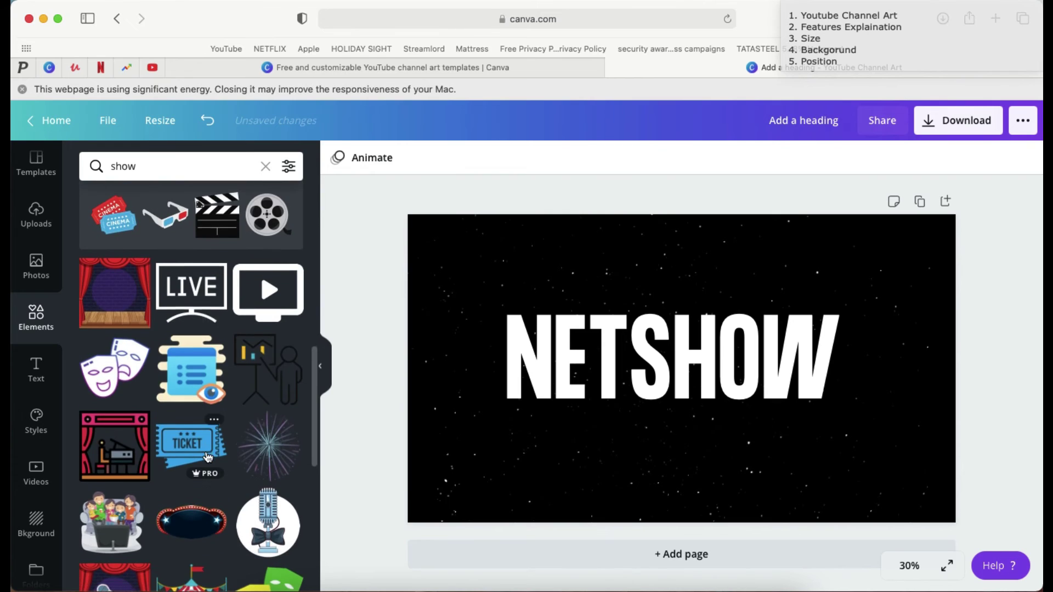
pyautogui.scroll(-6, 207, 457)
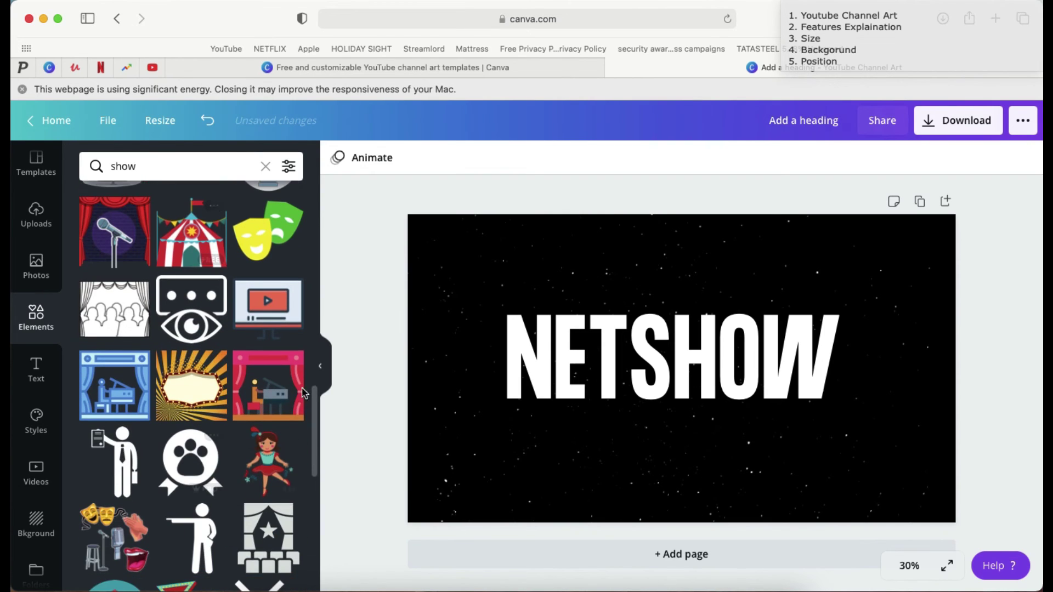
pyautogui.click(324, 365)
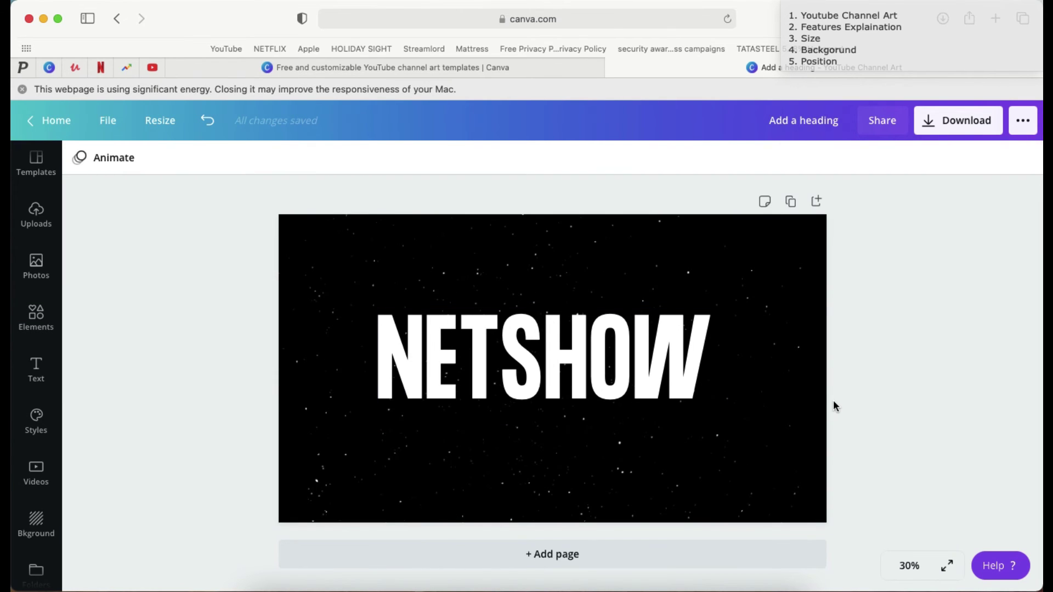
# Step: Start downloading the NETSHOW design as a PNG image
pyautogui.click(967, 125)
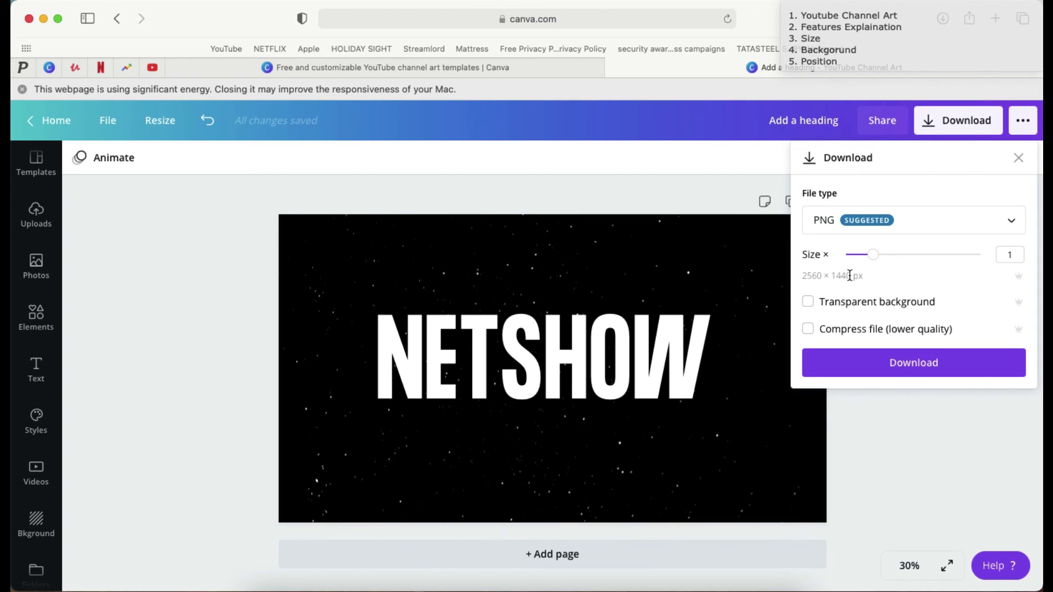
pyautogui.moveTo(881, 255)
pyautogui.mouseDown()
pyautogui.moveTo(1002, 256)
pyautogui.moveTo(880, 262)
pyautogui.mouseUp()
pyautogui.click(881, 360)
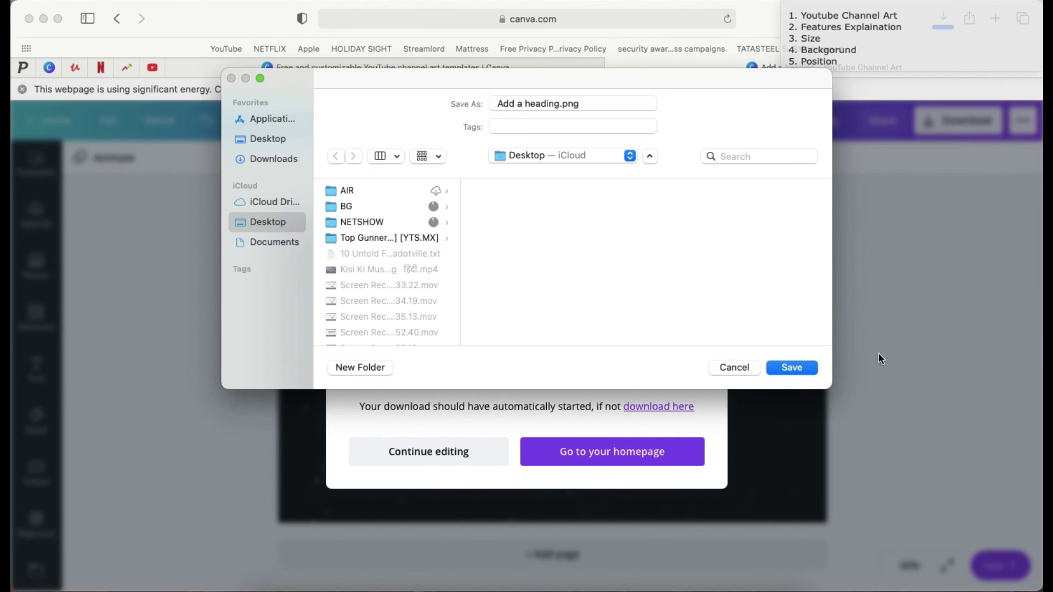
# Step: Save the downloaded image to the Desktop as Youtube Channel Art.png and return to the design
pyautogui.click(558, 104)
pyautogui.press('BackSpace')
pyautogui.press('BackSpace')
pyautogui.press('BackSpace')
pyautogui.press('BackSpace')
pyautogui.press('BackSpace')
pyautogui.press('BackSpace')
pyautogui.press('BackSpace')
pyautogui.press('BackSpace')
pyautogui.press('BackSpace')
pyautogui.press('BackSpace')
pyautogui.press('BackSpace')
pyautogui.press('BackSpace')
pyautogui.press('BackSpace')
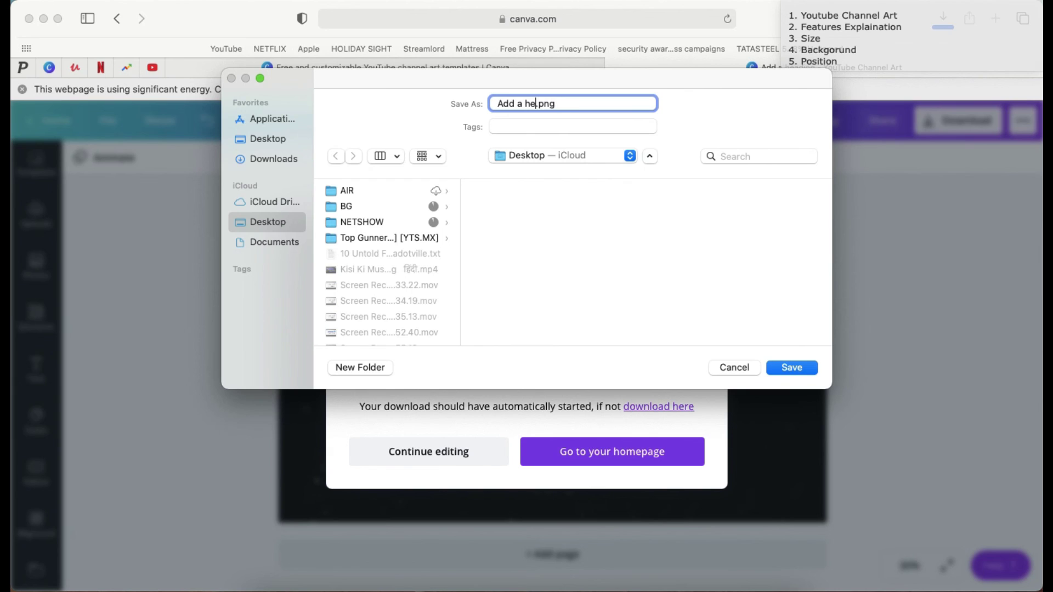
pyautogui.write('Youtube Channel Art')
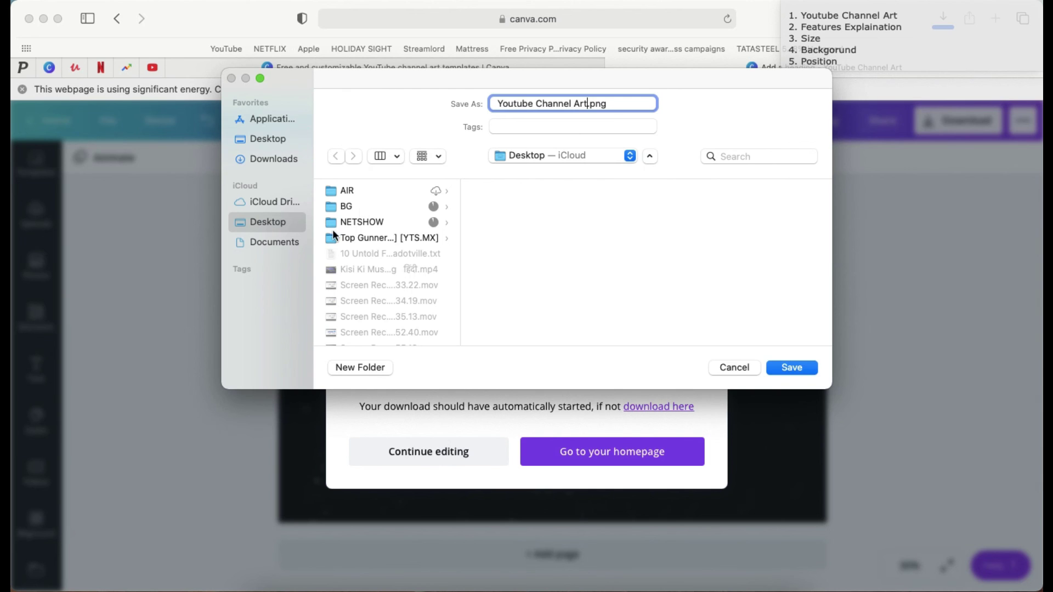
pyautogui.click(815, 373)
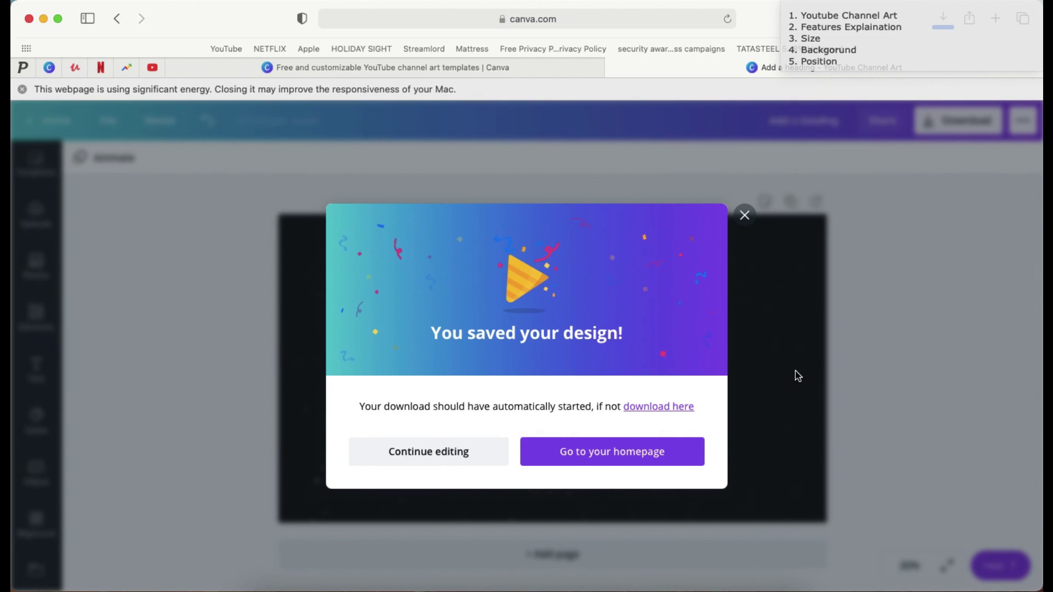
pyautogui.click(970, 305)
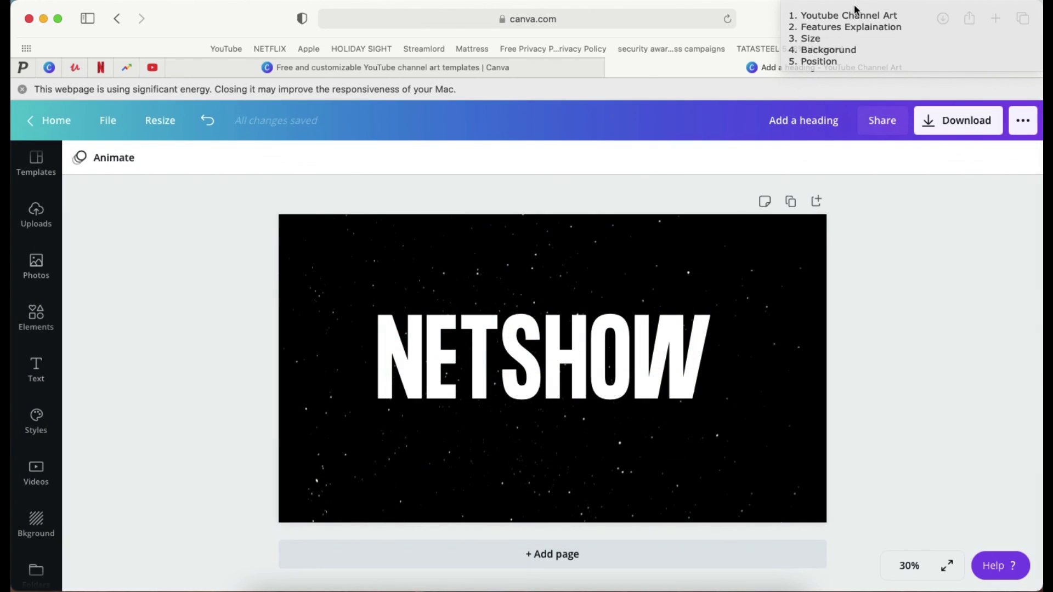
# Step: Collapse the floating note, open the downloaded Youtube Channel Art.png to examine it and close the preview
pyautogui.doubleClick(855, 9)
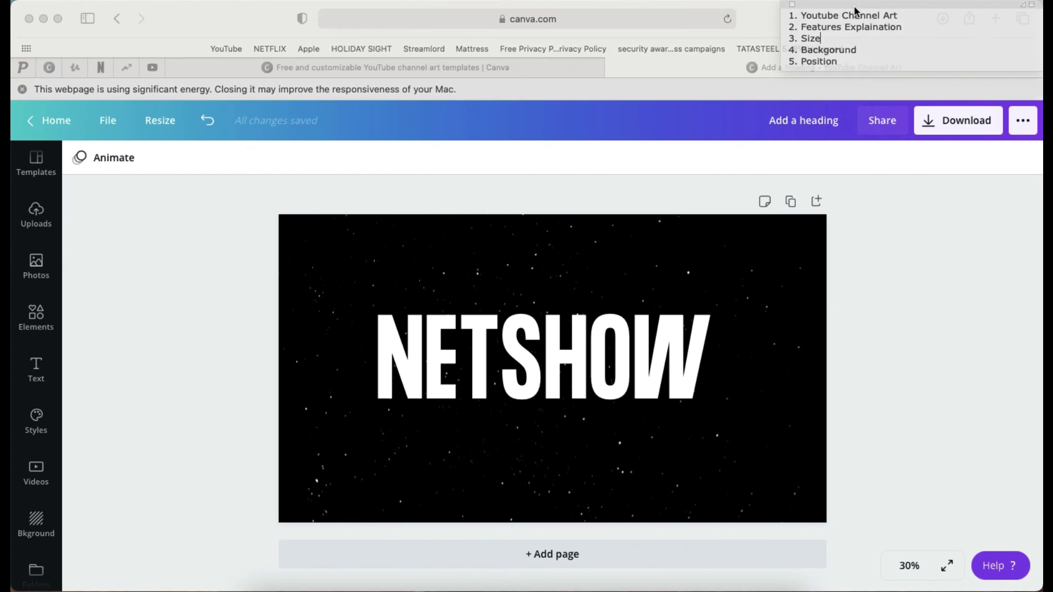
pyautogui.click(942, 19)
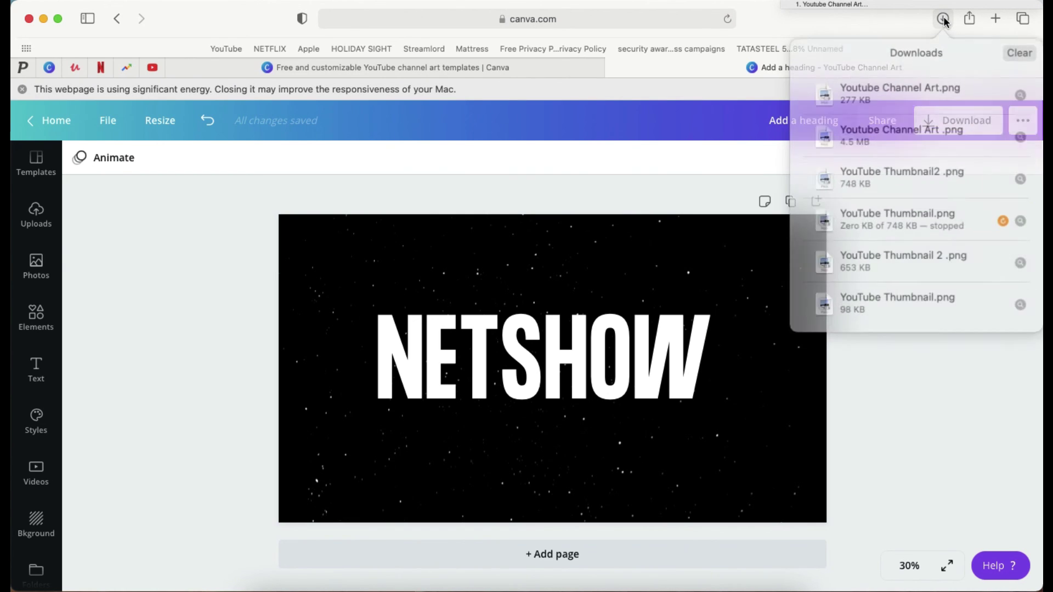
pyautogui.click(901, 80)
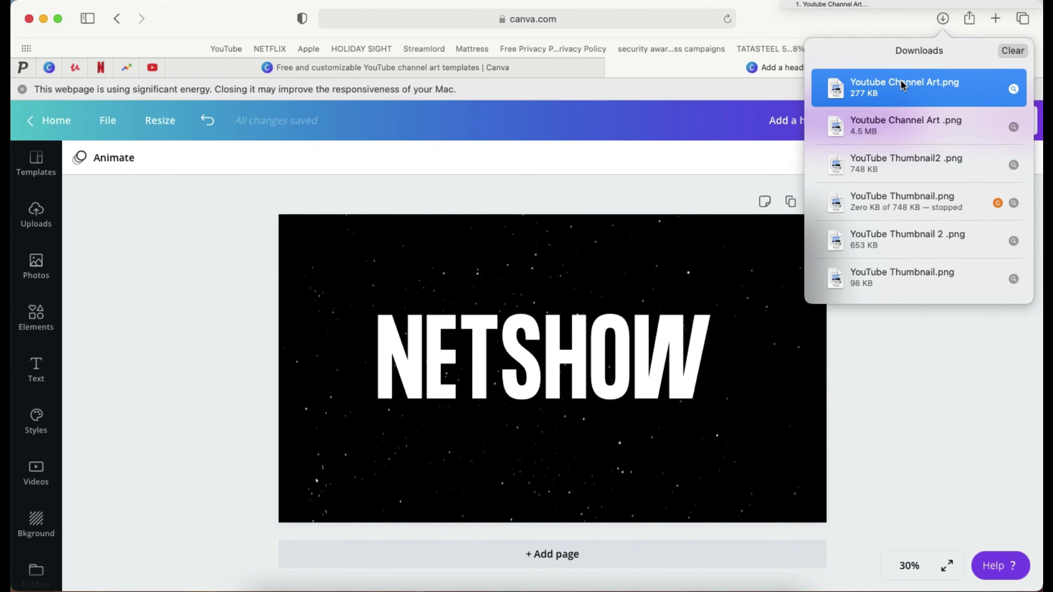
pyautogui.doubleClick(901, 80)
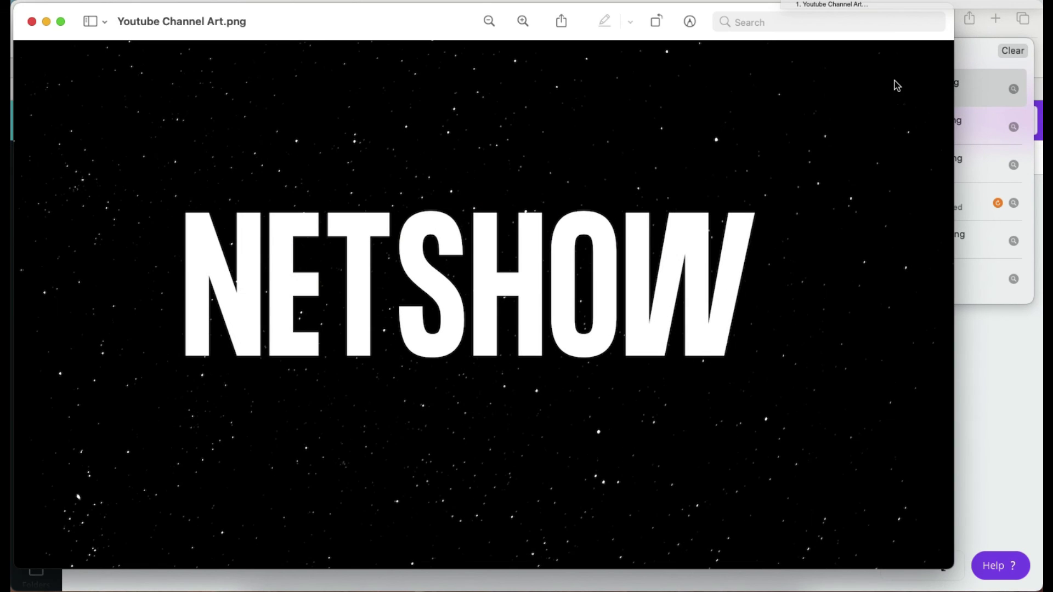
pyautogui.click(32, 23)
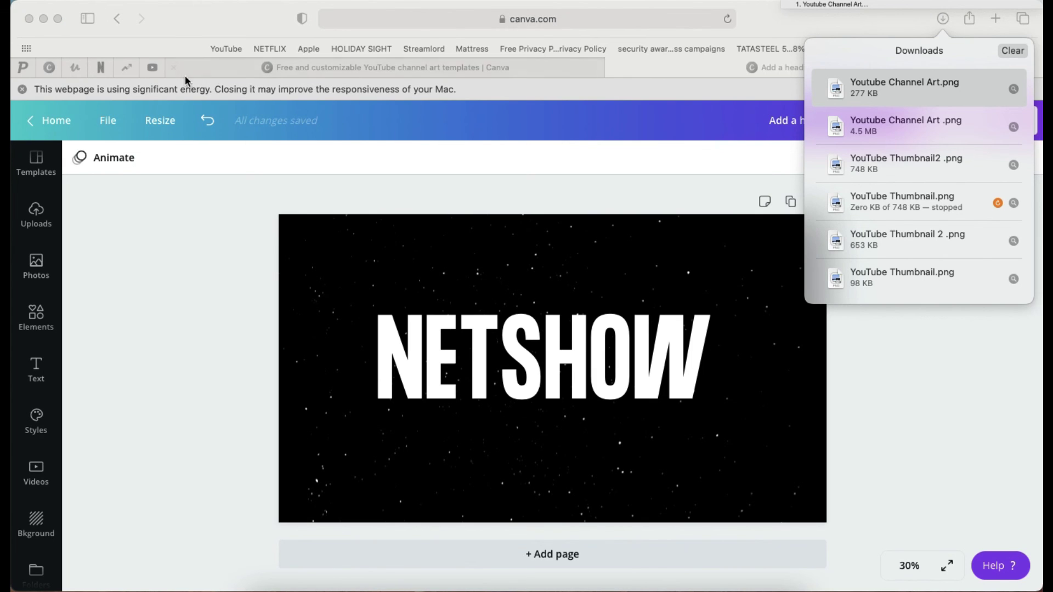